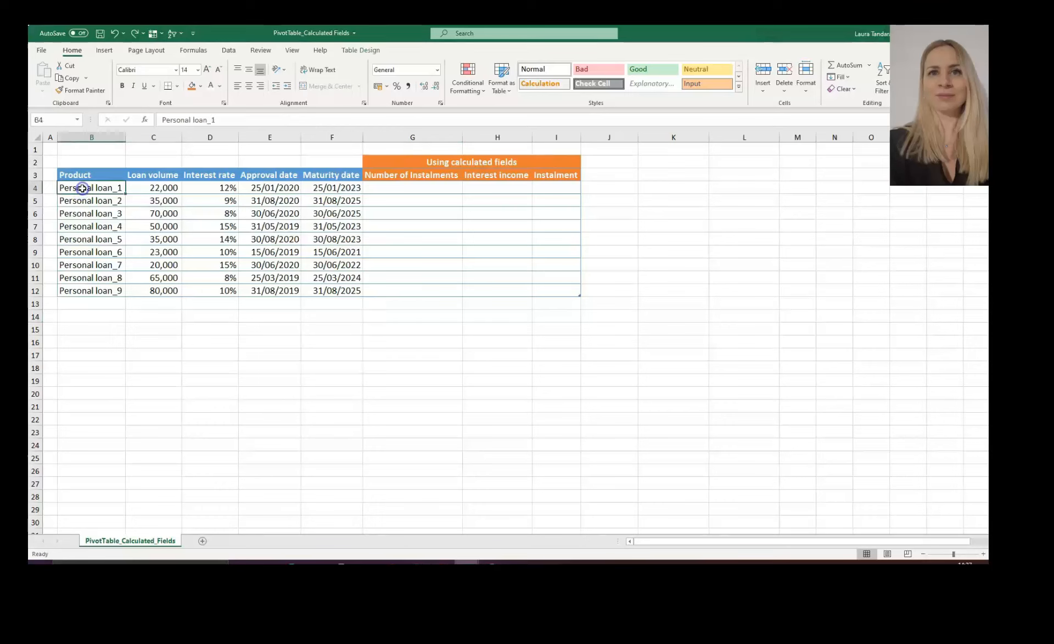
- Insert an empty PivotTable from the loans table at cell C15 on the existing worksheet
{"action": "left_click", "coordinate": [104, 50]}
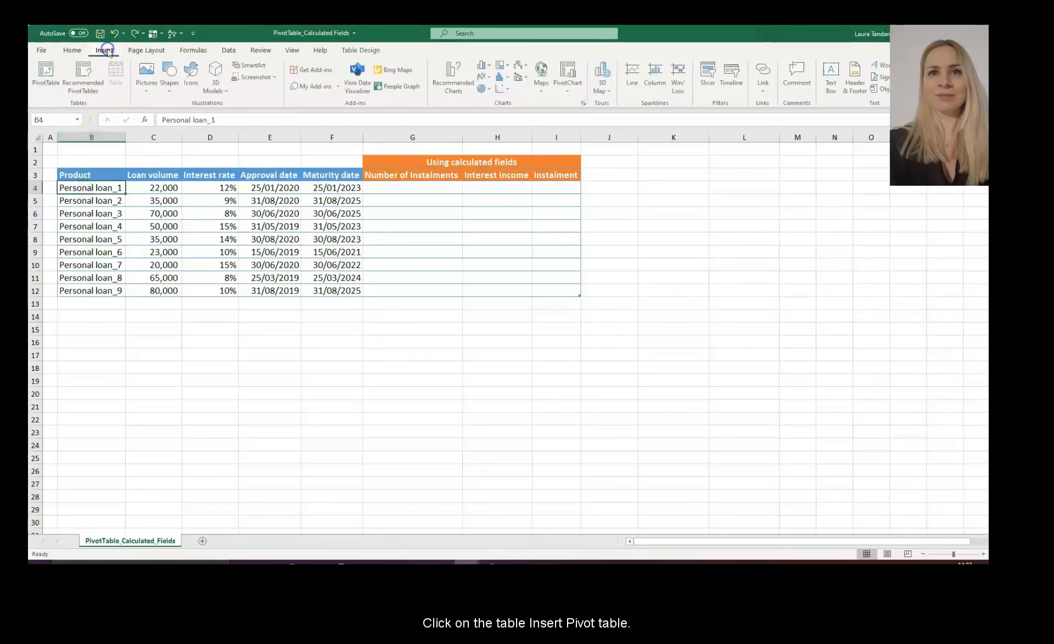
{"action": "left_click", "coordinate": [46, 74]}
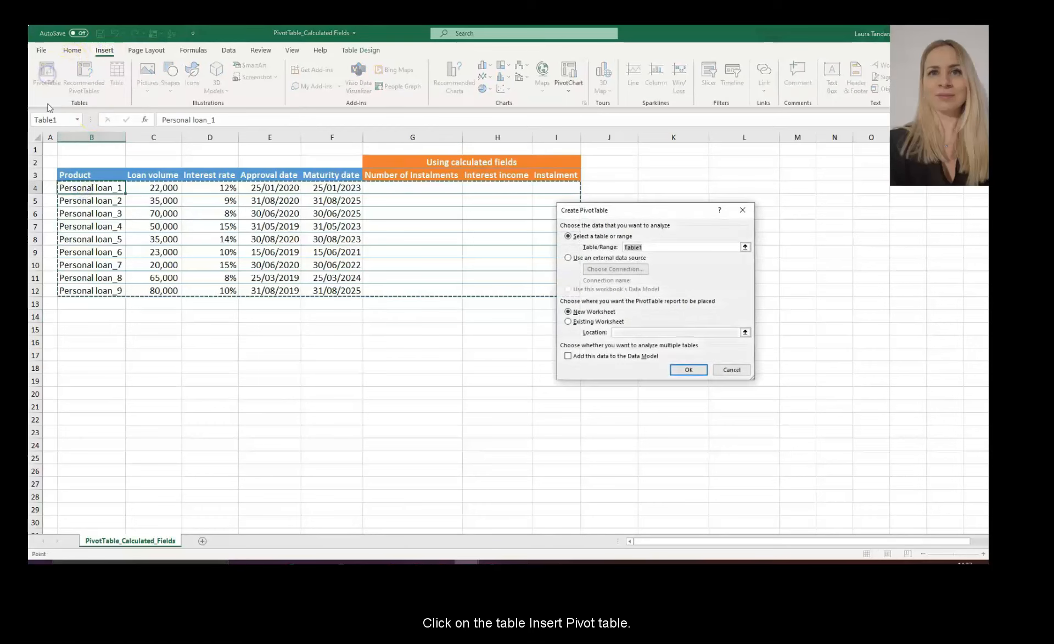
{"action": "left_click", "coordinate": [577, 321]}
{"action": "left_click", "coordinate": [625, 333]}
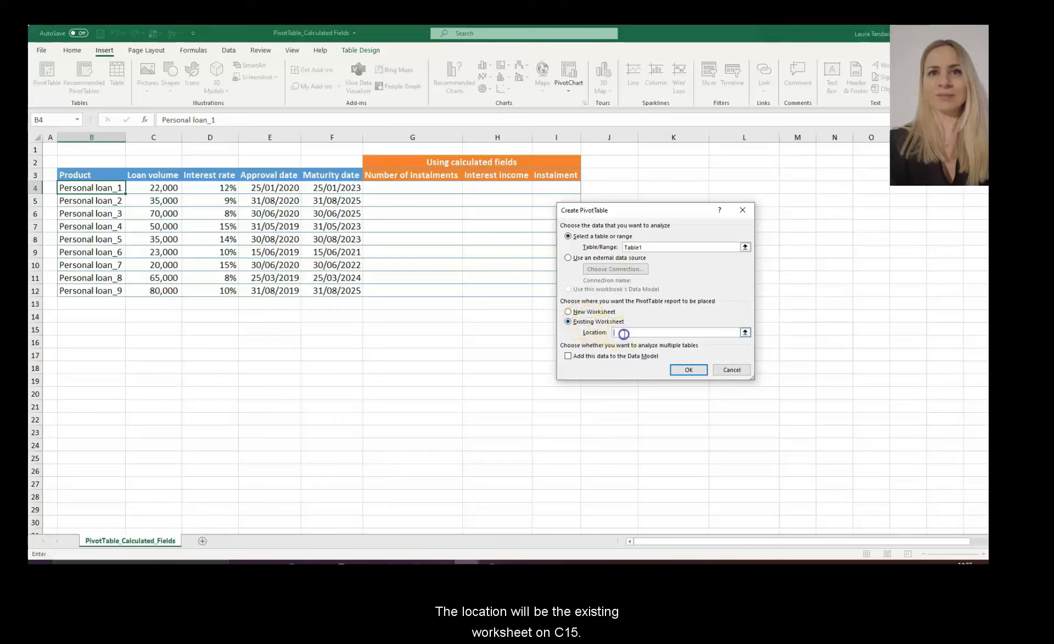
{"action": "left_click", "coordinate": [136, 330]}
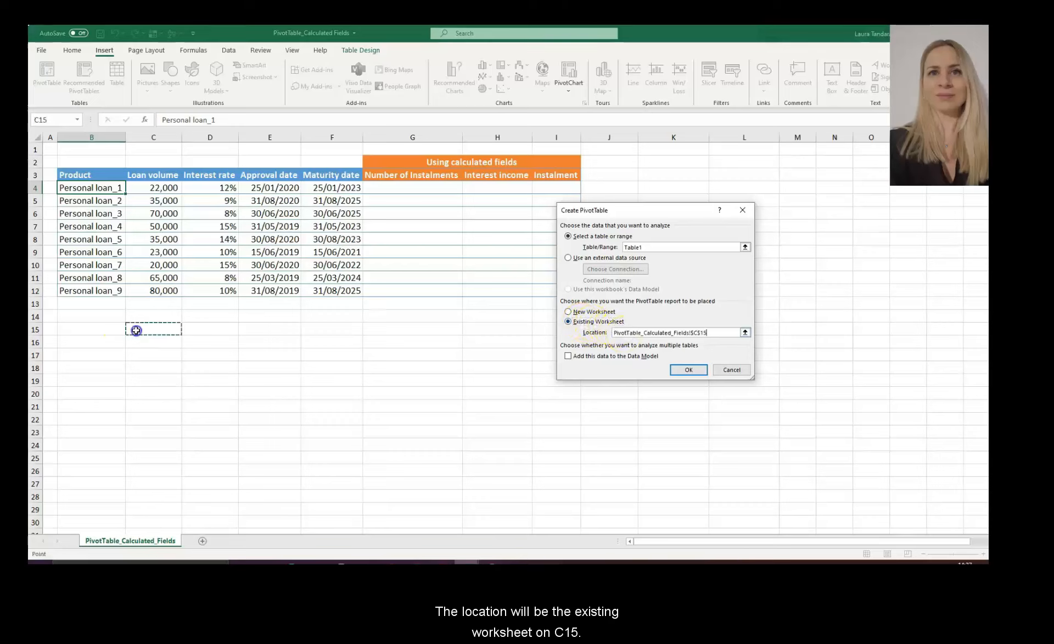
{"action": "left_click", "coordinate": [676, 369]}
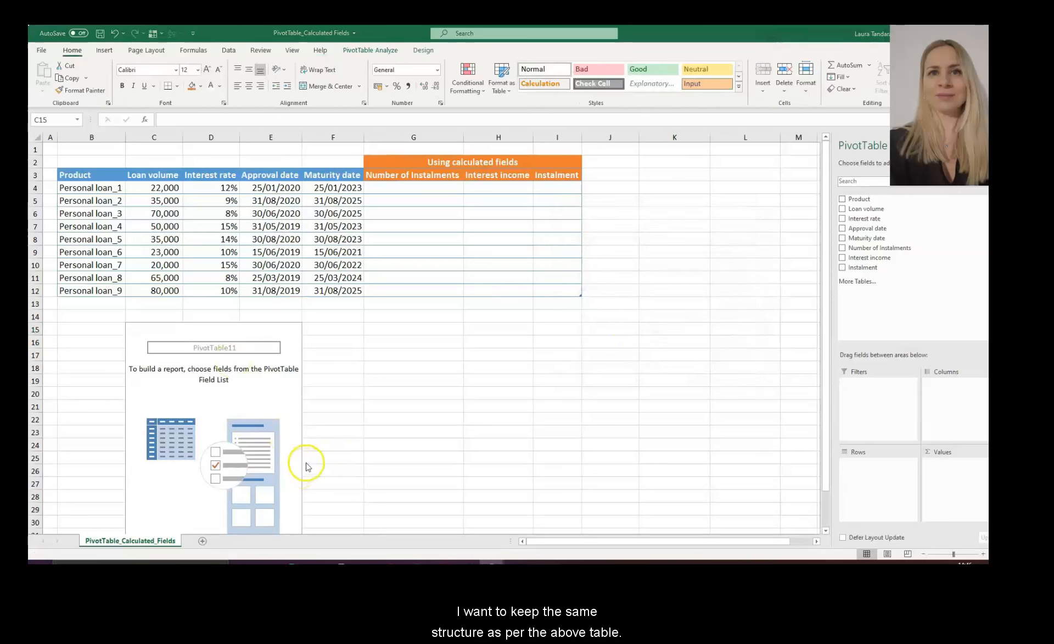
- Put Product in the PivotTable rows and Loan volume in its values
{"action": "left_click", "coordinate": [251, 383]}
{"action": "left_click_drag", "start_coordinate": [862, 199], "coordinate": [881, 493]}
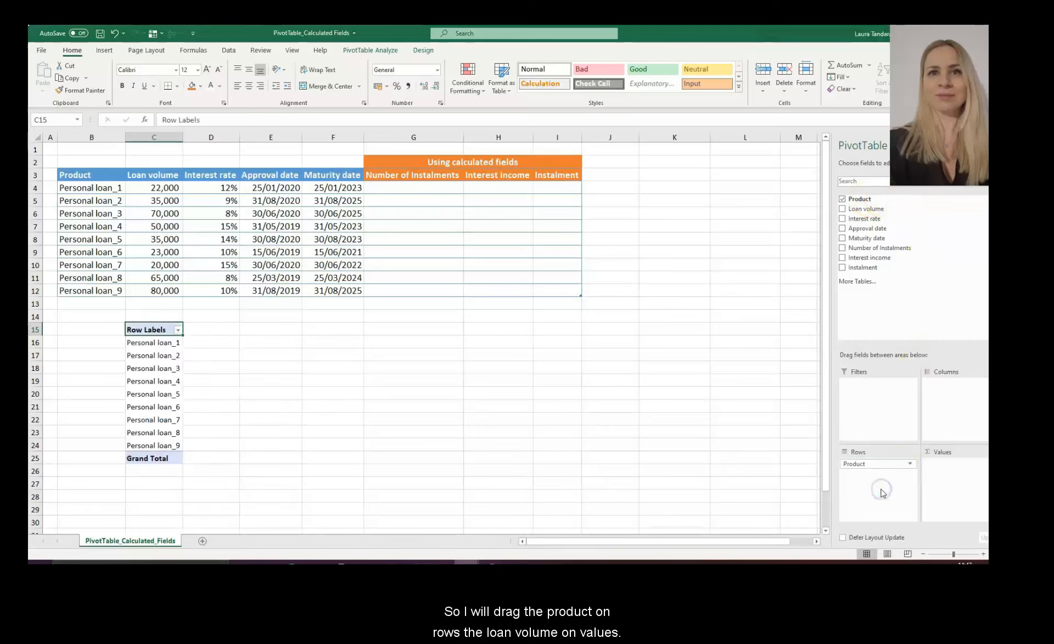
{"action": "left_click_drag", "start_coordinate": [866, 208], "coordinate": [954, 497]}
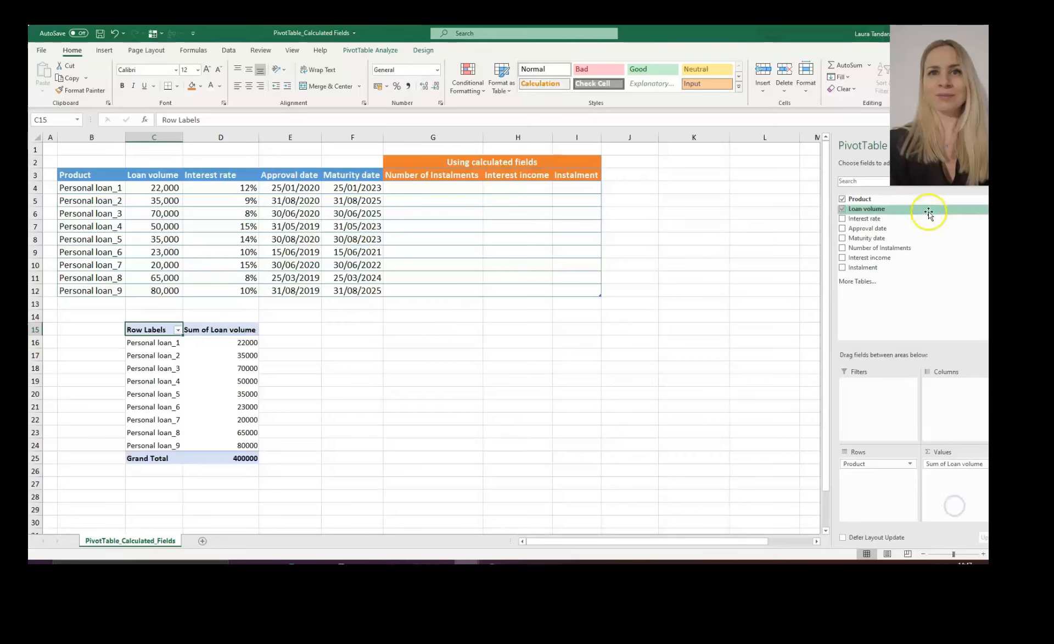
- Format the Sum of Loan volume values with Comma Style and no decimals
{"action": "left_click_drag", "start_coordinate": [225, 341], "coordinate": [230, 458]}
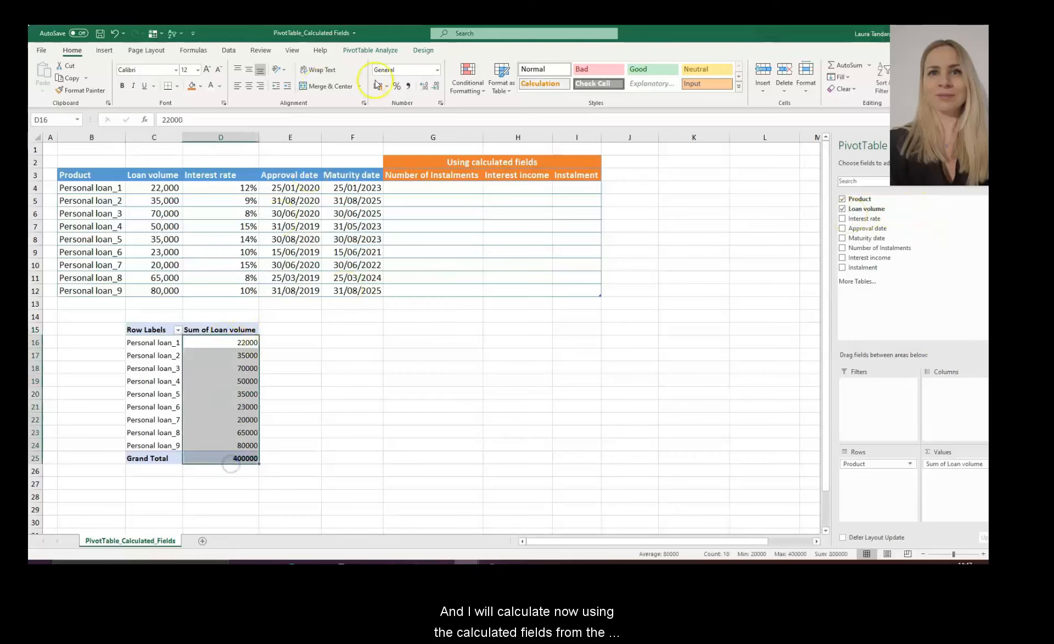
{"action": "left_click", "coordinate": [408, 86]}
{"action": "left_click", "coordinate": [424, 88]}
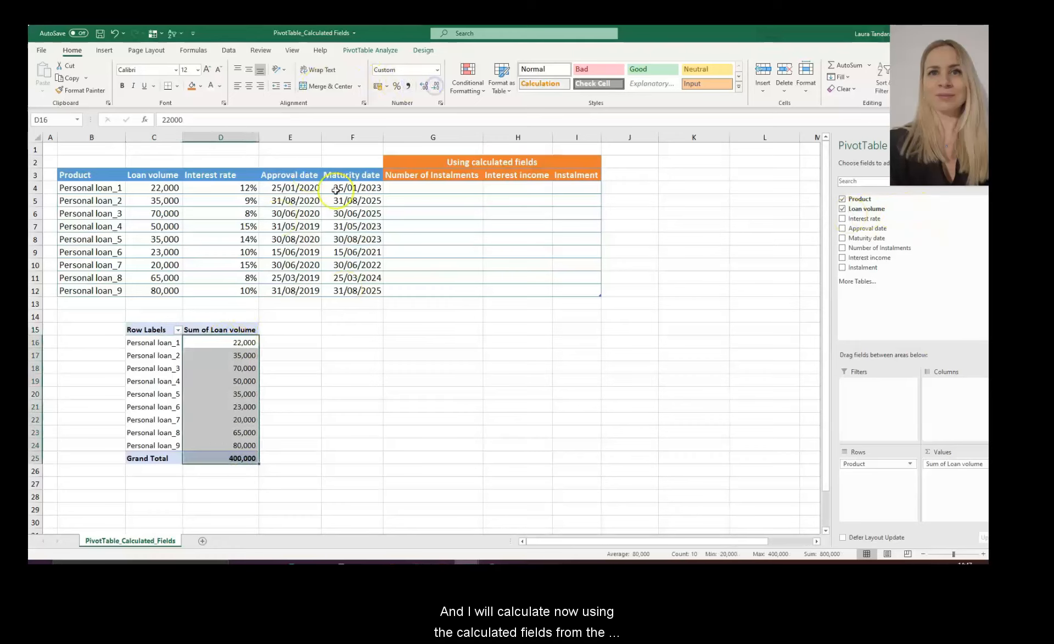
{"action": "left_click", "coordinate": [423, 88]}
{"action": "left_click", "coordinate": [217, 367]}
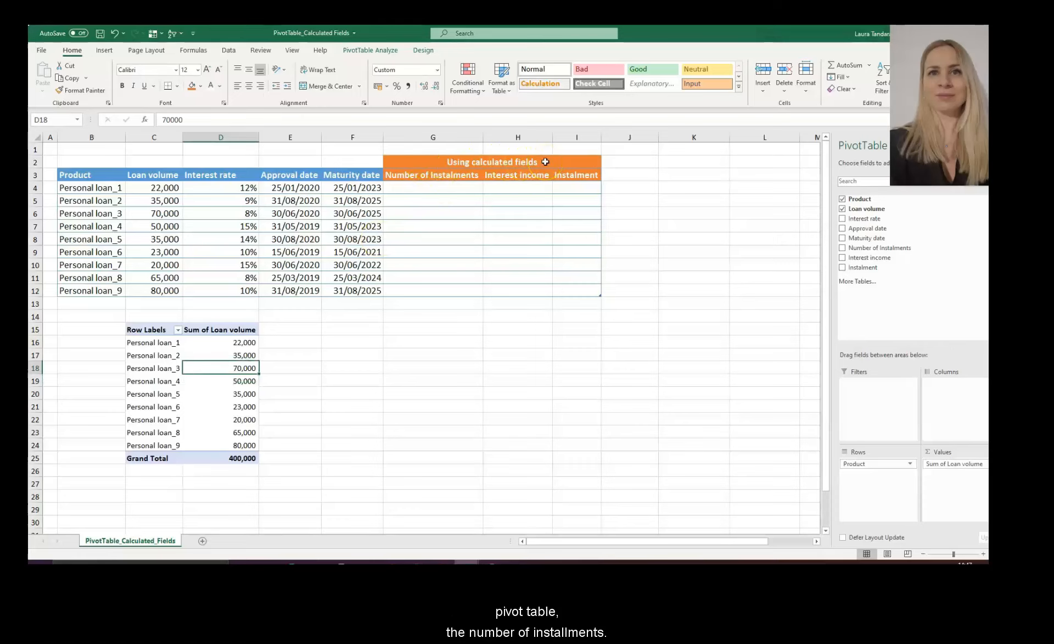
- Check the source table's Number of Instalments header, then select a cell inside the PivotTable
{"action": "left_click", "coordinate": [454, 179]}
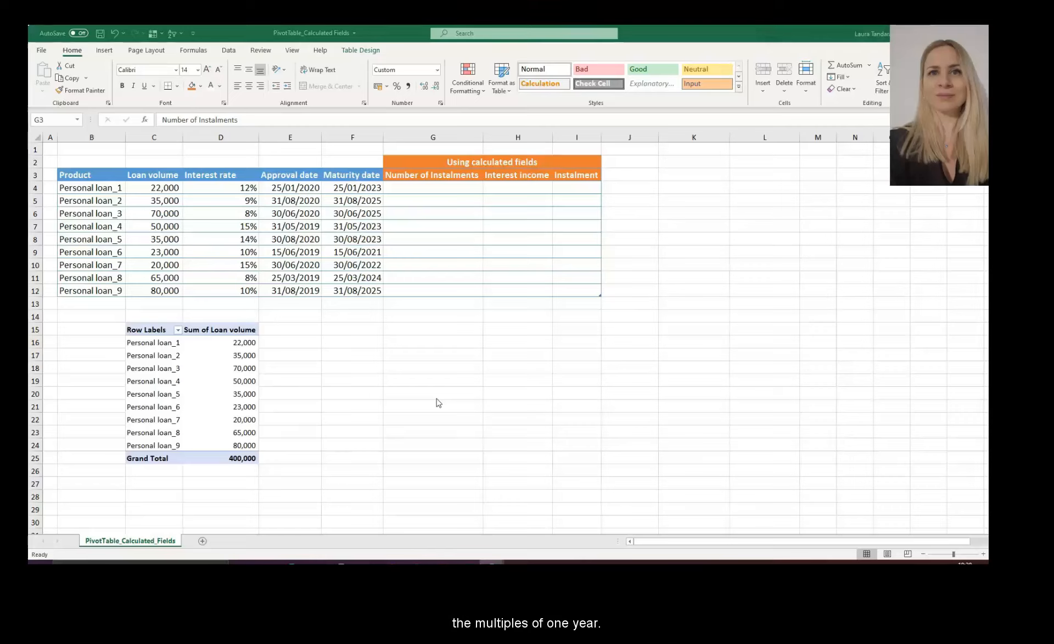
{"action": "left_click", "coordinate": [360, 434]}
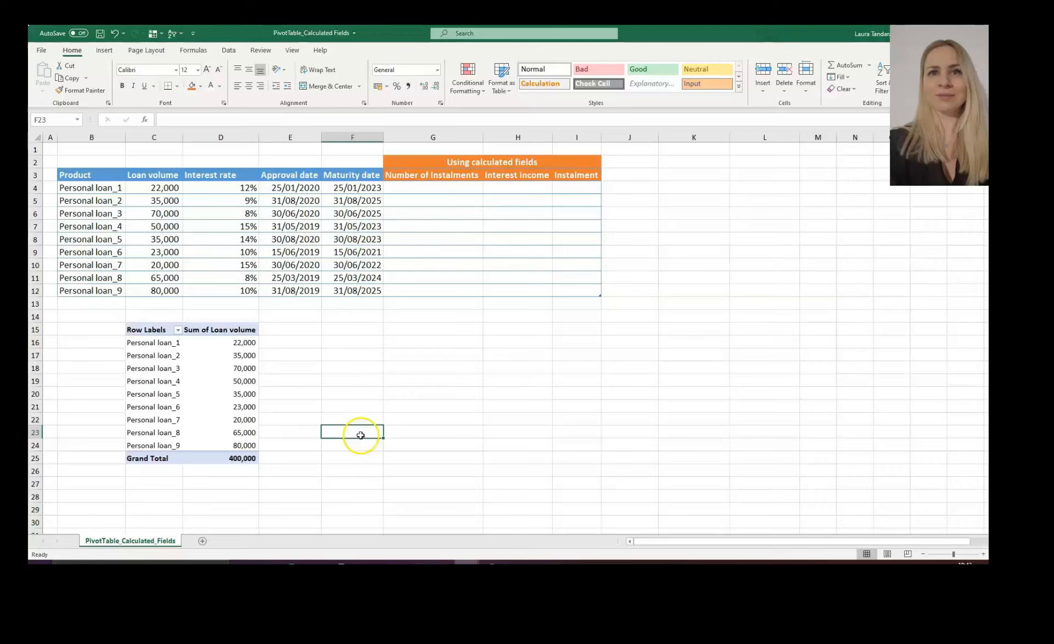
{"action": "left_click", "coordinate": [225, 367]}
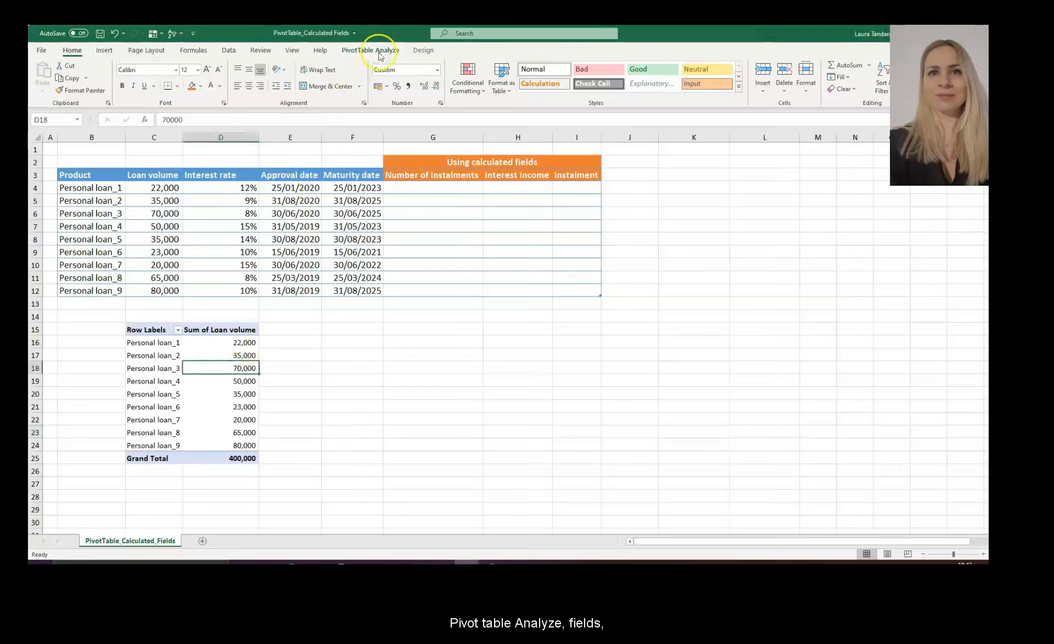
- Start a new calculated field named No of instalments
{"action": "left_click", "coordinate": [380, 52]}
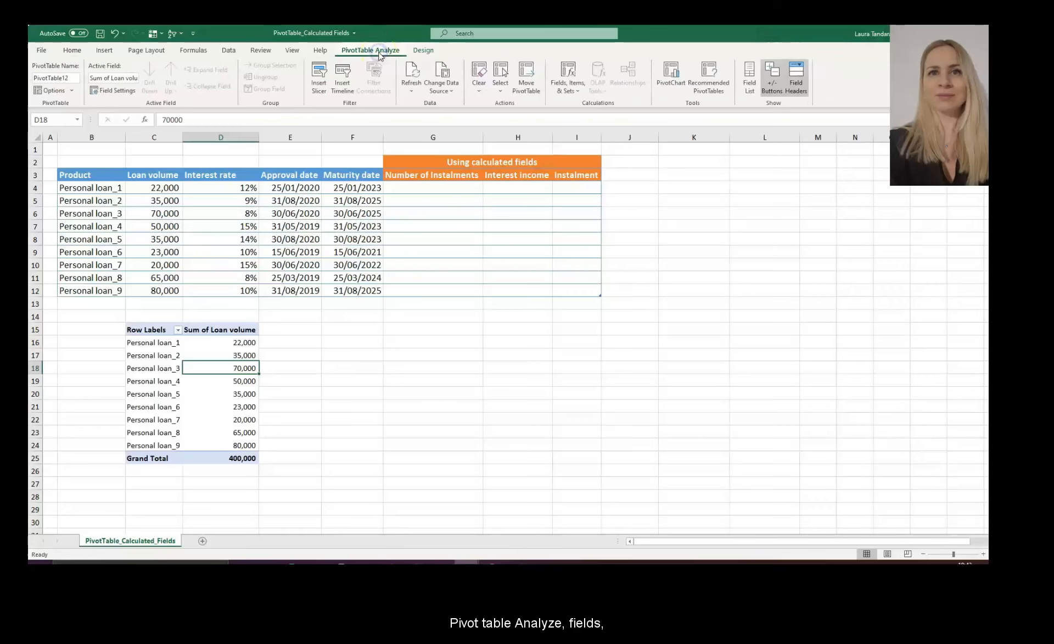
{"action": "left_click", "coordinate": [577, 91]}
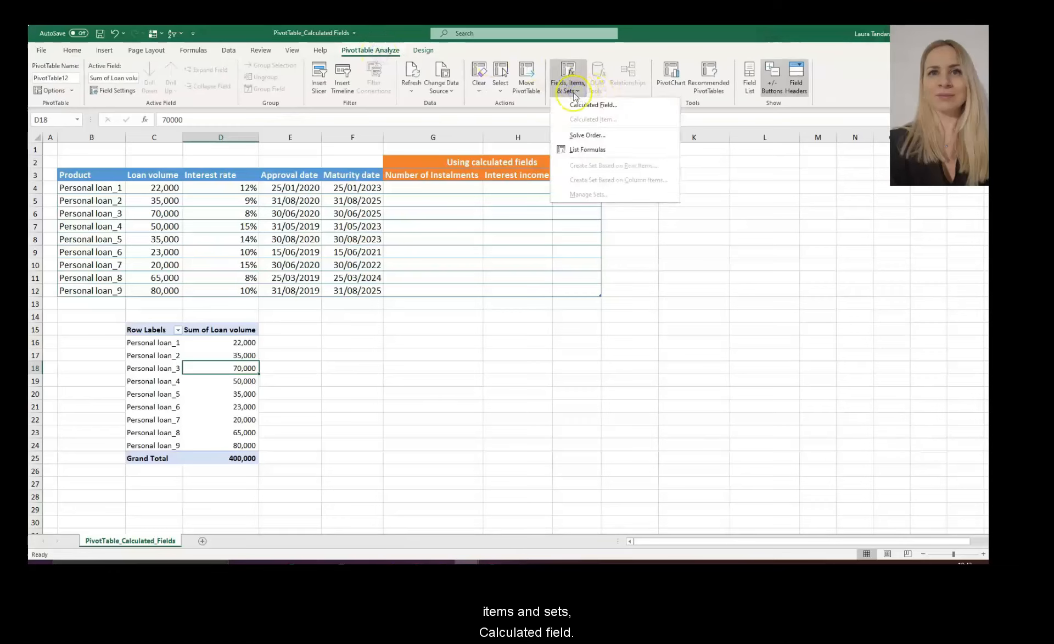
{"action": "left_click", "coordinate": [594, 105]}
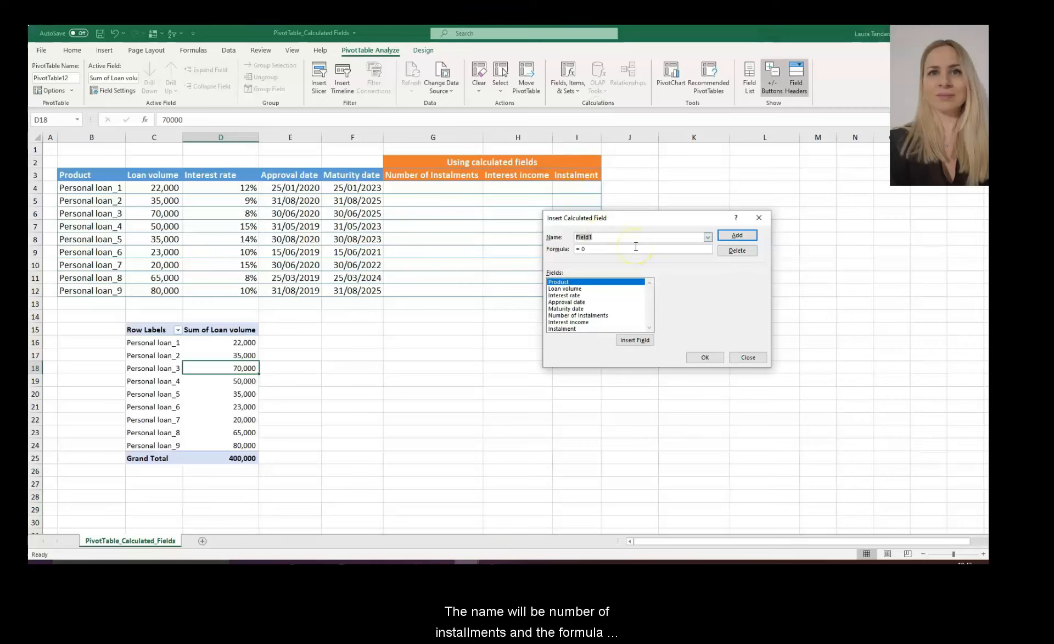
{"action": "type", "text": "No of instalments"}
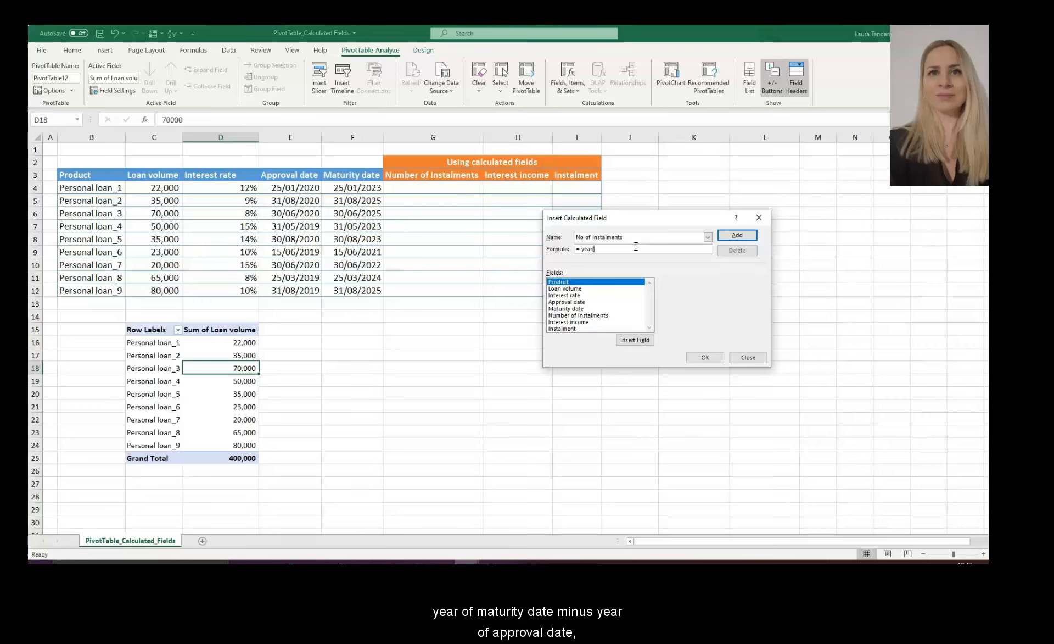
- Enter the formula (YEAR('Maturity date')-YEAR('Approval date'))*12 and add the field
{"action": "type", "text": "("}
{"action": "double_click", "coordinate": [594, 309]}
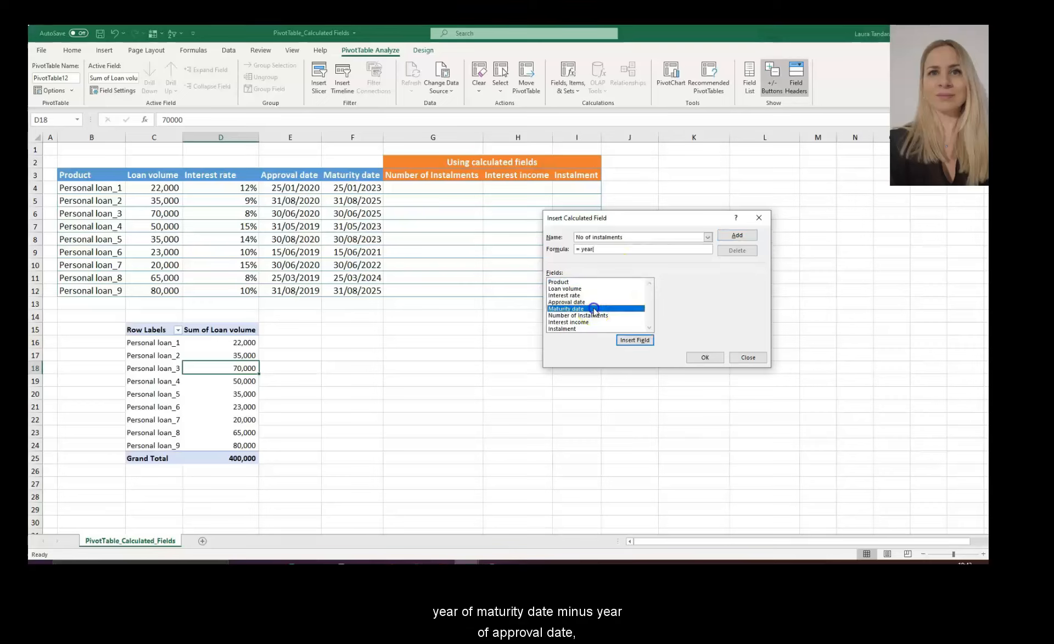
{"action": "type", "text": ")-"}
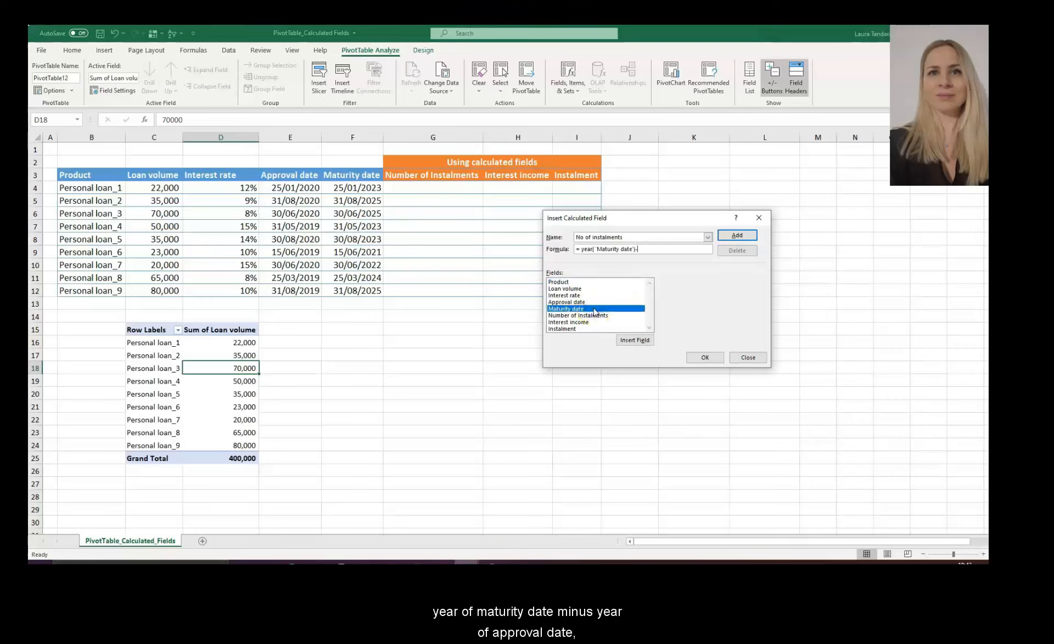
{"action": "type", "text": "year("}
{"action": "double_click", "coordinate": [578, 302]}
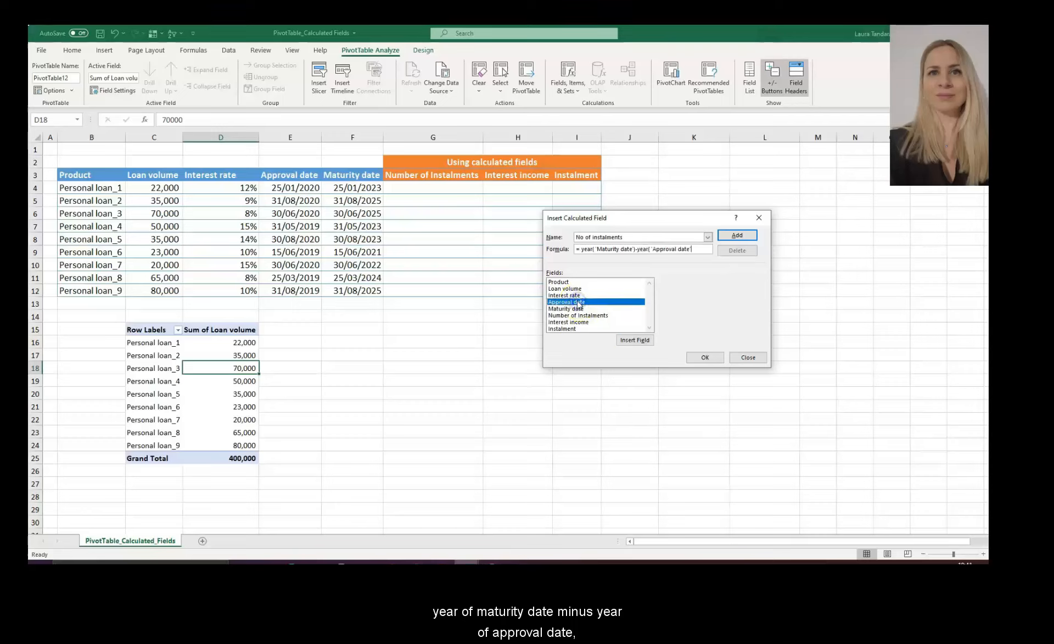
{"action": "type", "text": ")"}
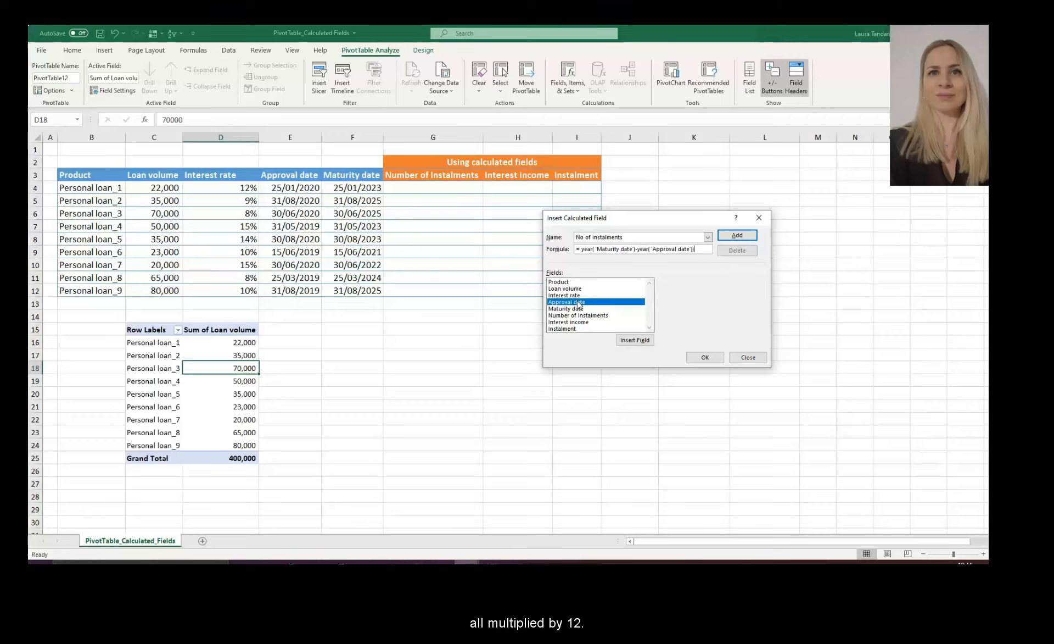
{"action": "left_click", "coordinate": [578, 248]}
{"action": "type", "text": "("}
{"action": "key", "text": "Delete"}
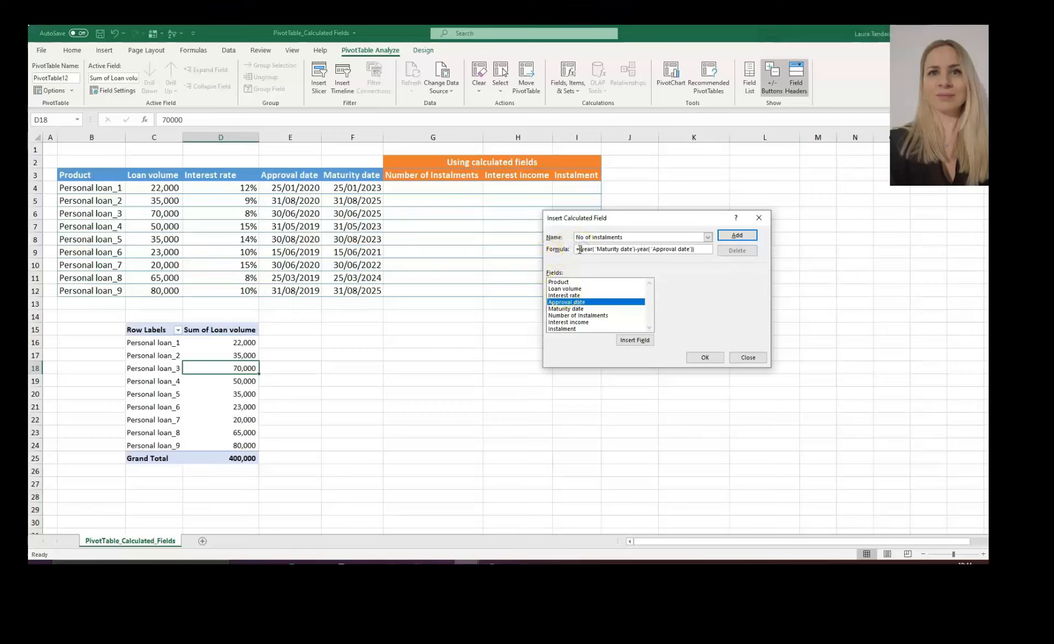
{"action": "left_click", "coordinate": [709, 250]}
{"action": "type", "text": ")*12"}
{"action": "left_click", "coordinate": [736, 236]}
- Show No of instalments in the PivotTable and select its 24–72 month values
{"action": "left_click", "coordinate": [718, 357]}
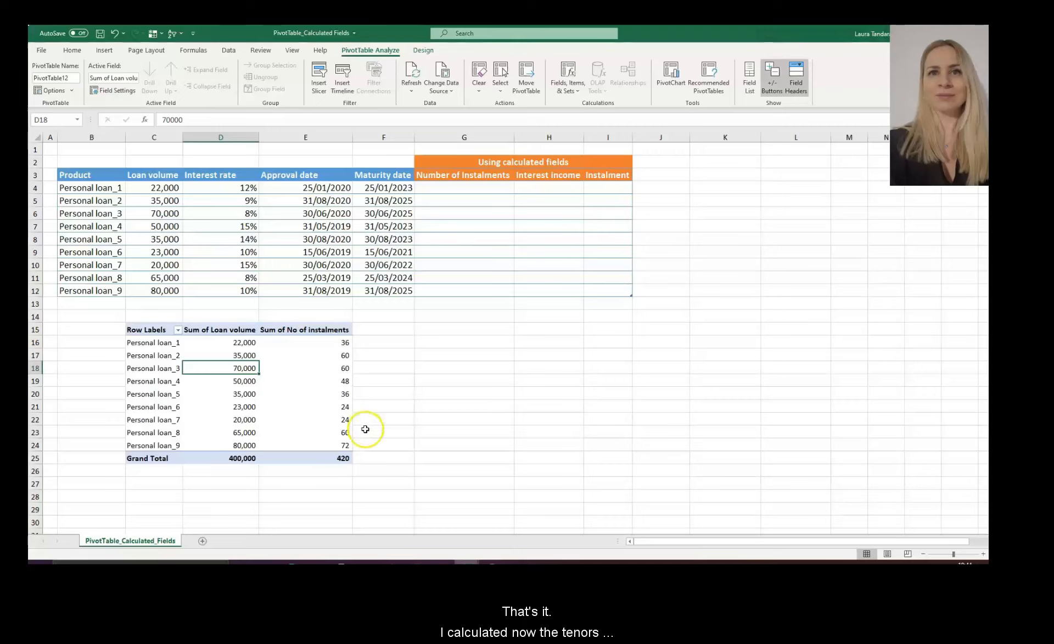
{"action": "left_click_drag", "start_coordinate": [332, 342], "coordinate": [329, 435]}
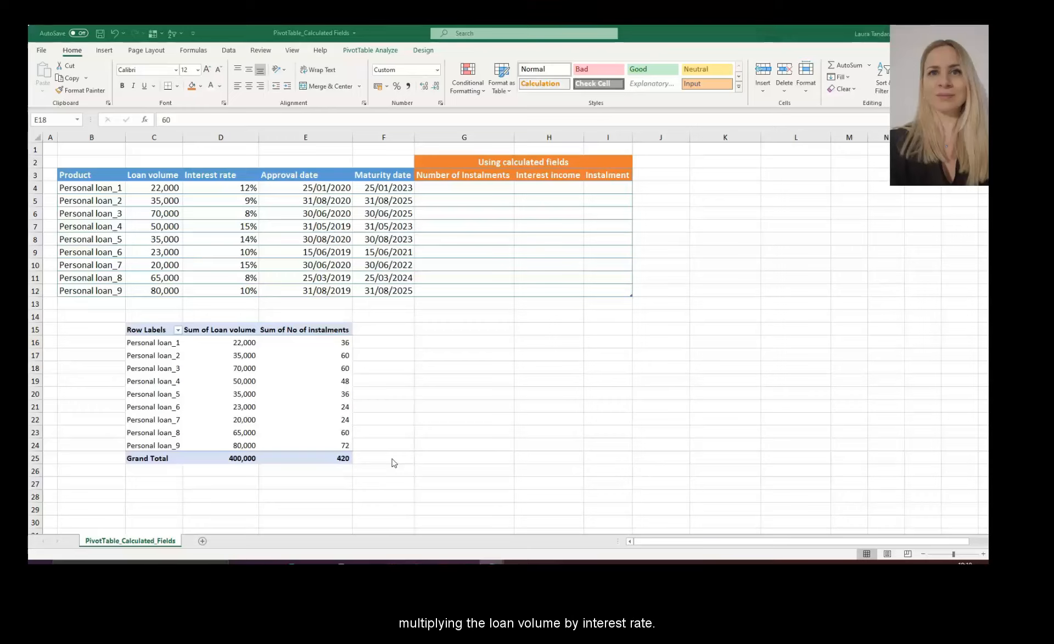
- Start another calculated field named Interest income
{"action": "left_click", "coordinate": [324, 372]}
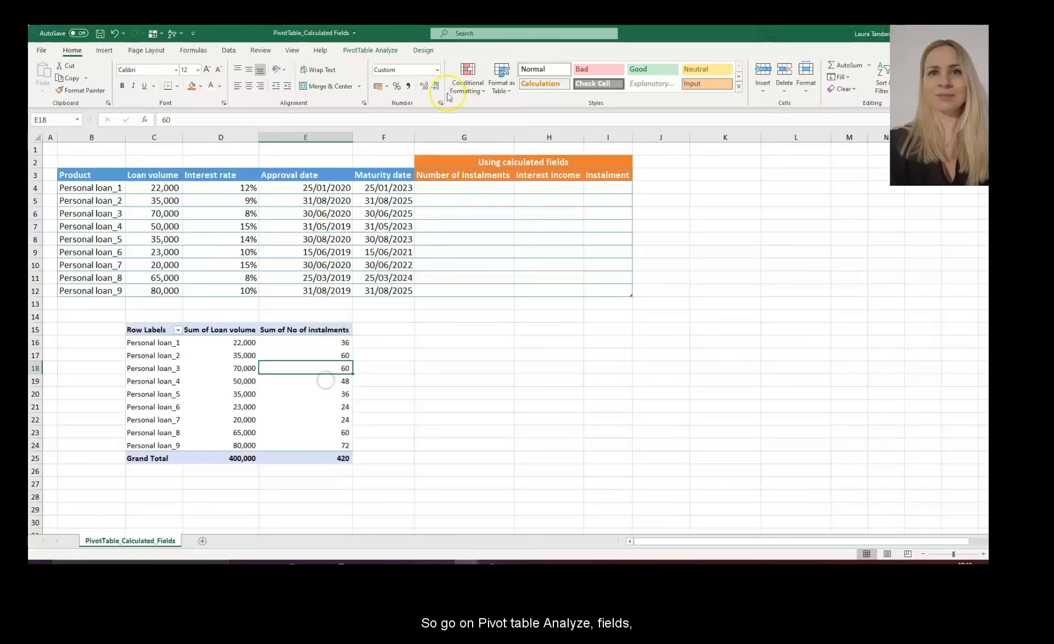
{"action": "left_click", "coordinate": [373, 49]}
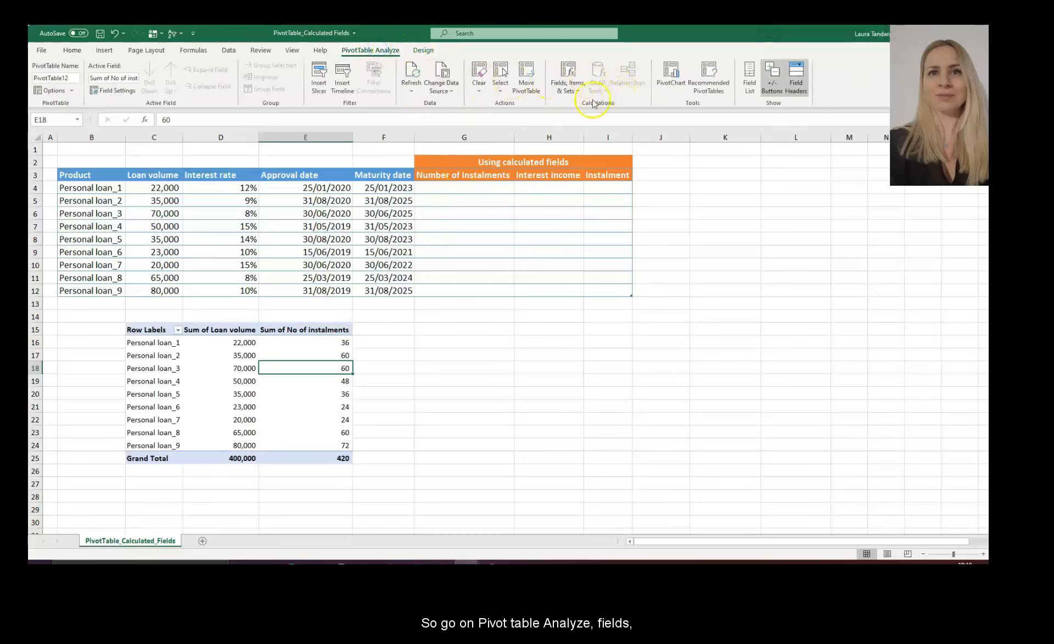
{"action": "left_click", "coordinate": [577, 89]}
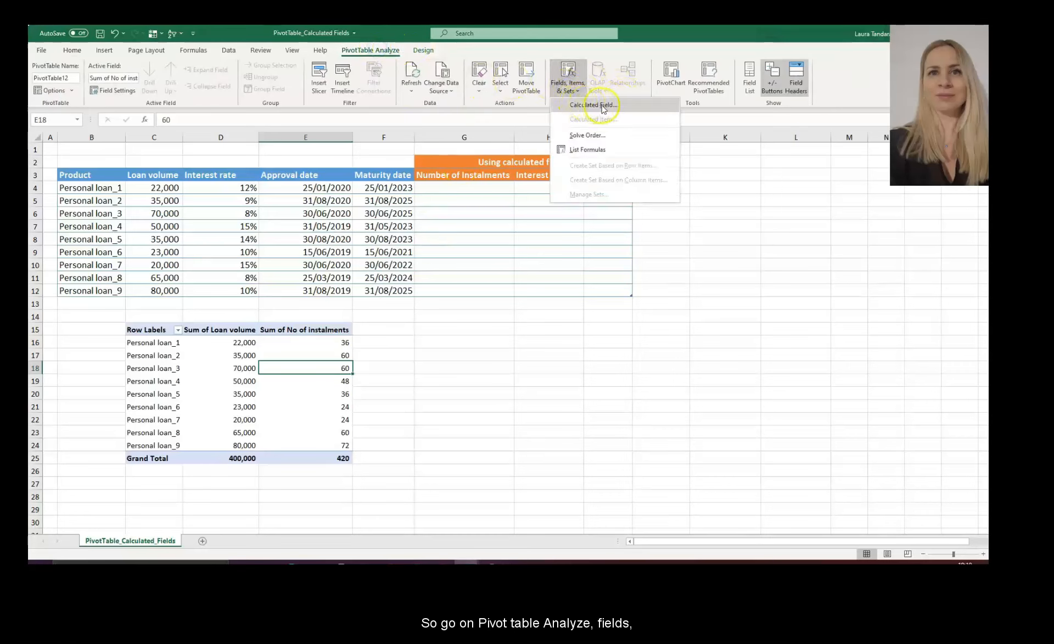
{"action": "left_click", "coordinate": [595, 105]}
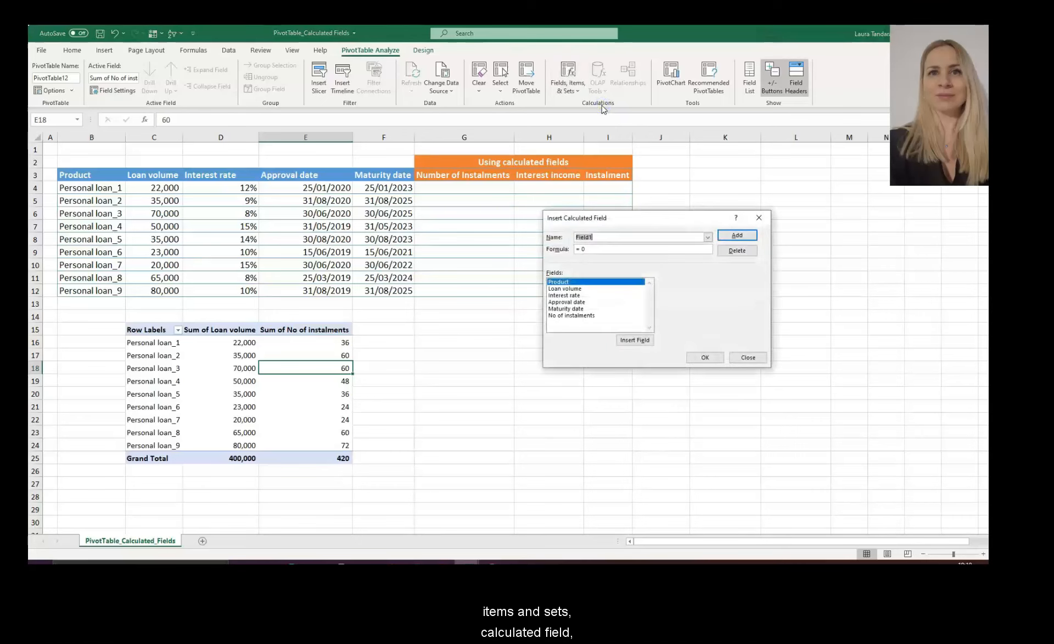
{"action": "type", "text": "Interest income"}
- Define Interest income as 'Loan volume' * 'Interest rate' and add it to the PivotTable
{"action": "key", "text": "Tab"}
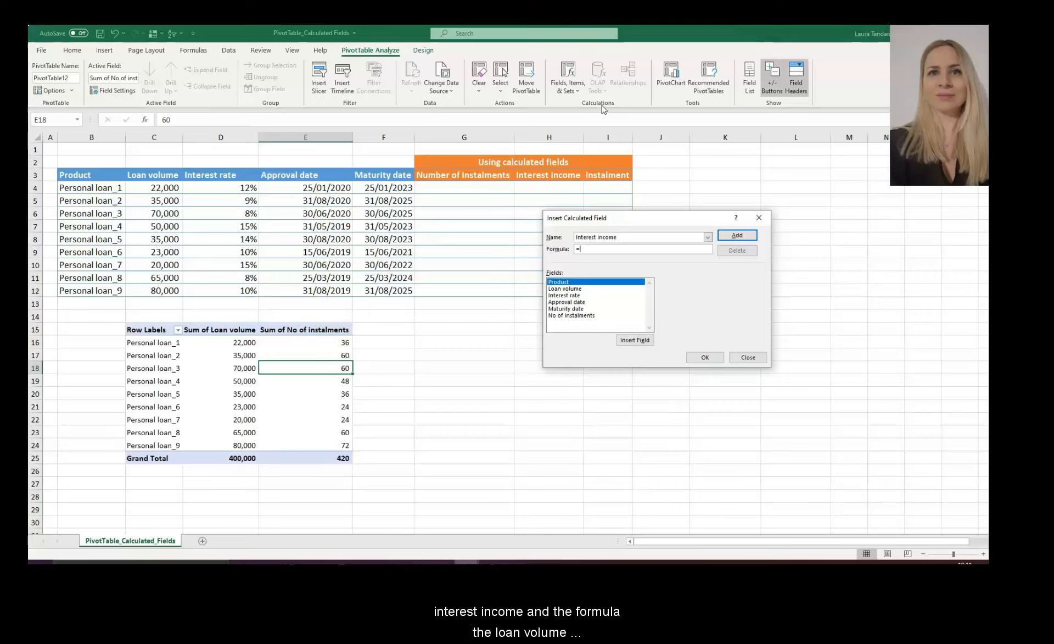
{"action": "double_click", "coordinate": [581, 289]}
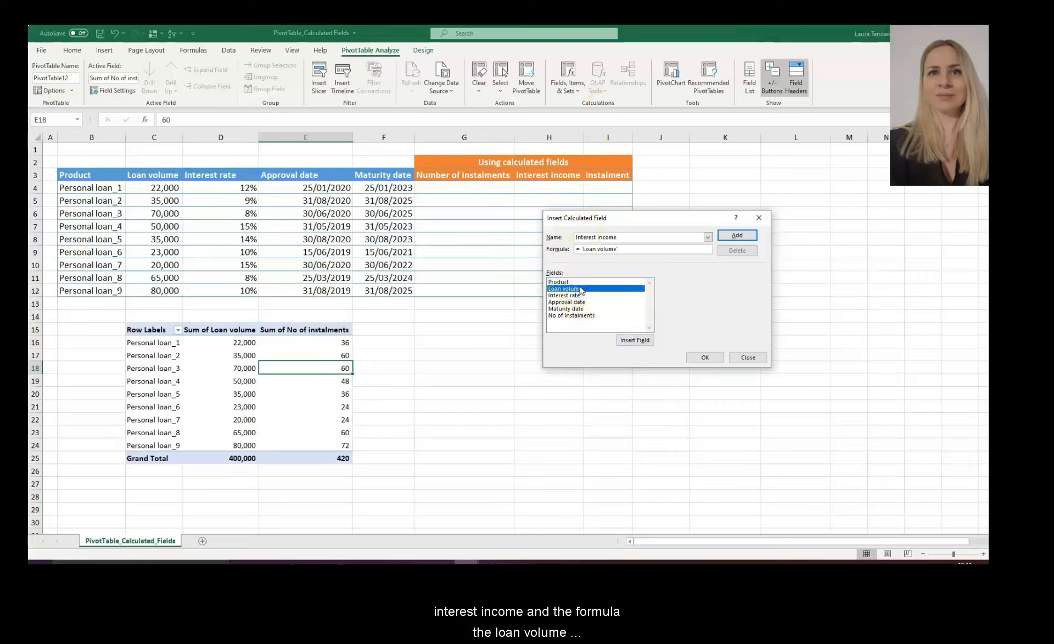
{"action": "type", "text": "*"}
{"action": "double_click", "coordinate": [582, 296]}
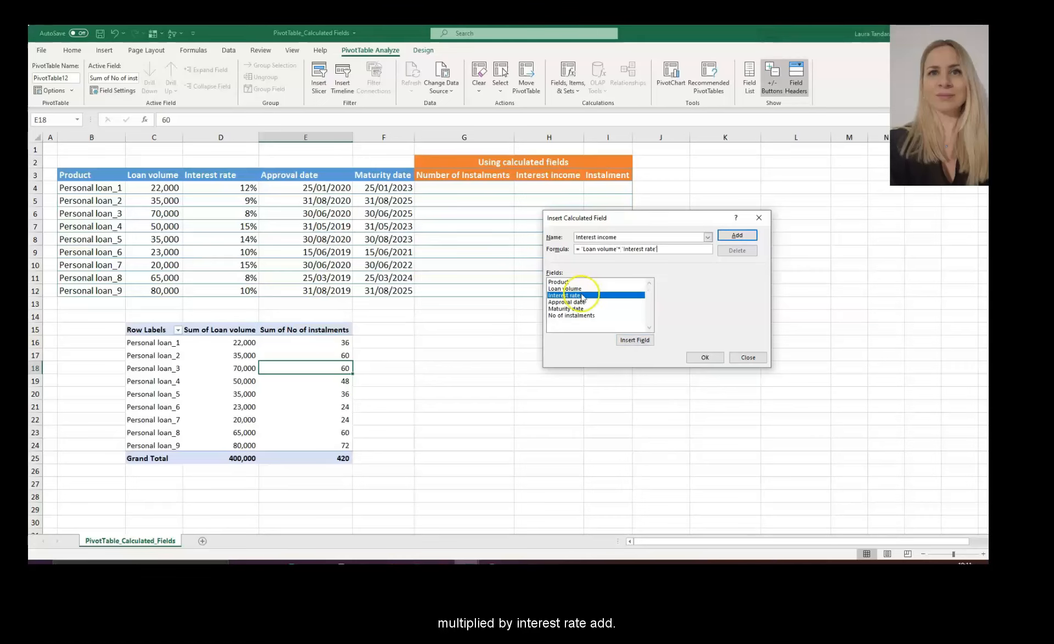
{"action": "left_click", "coordinate": [738, 235]}
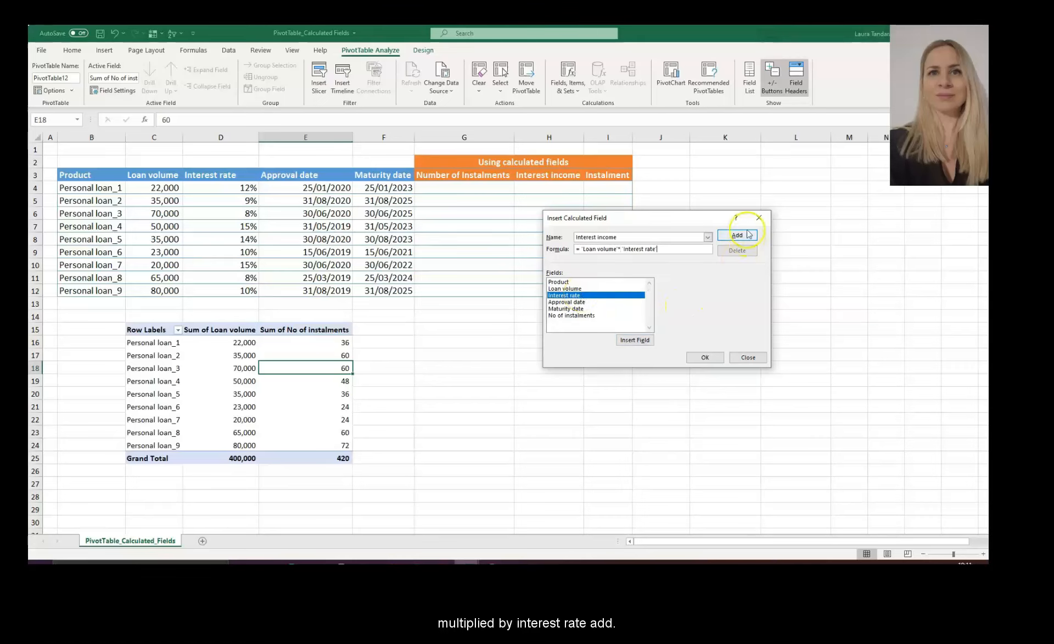
{"action": "left_click", "coordinate": [706, 358]}
{"action": "left_click_drag", "start_coordinate": [398, 339], "coordinate": [405, 445]}
{"action": "left_click", "coordinate": [471, 448]}
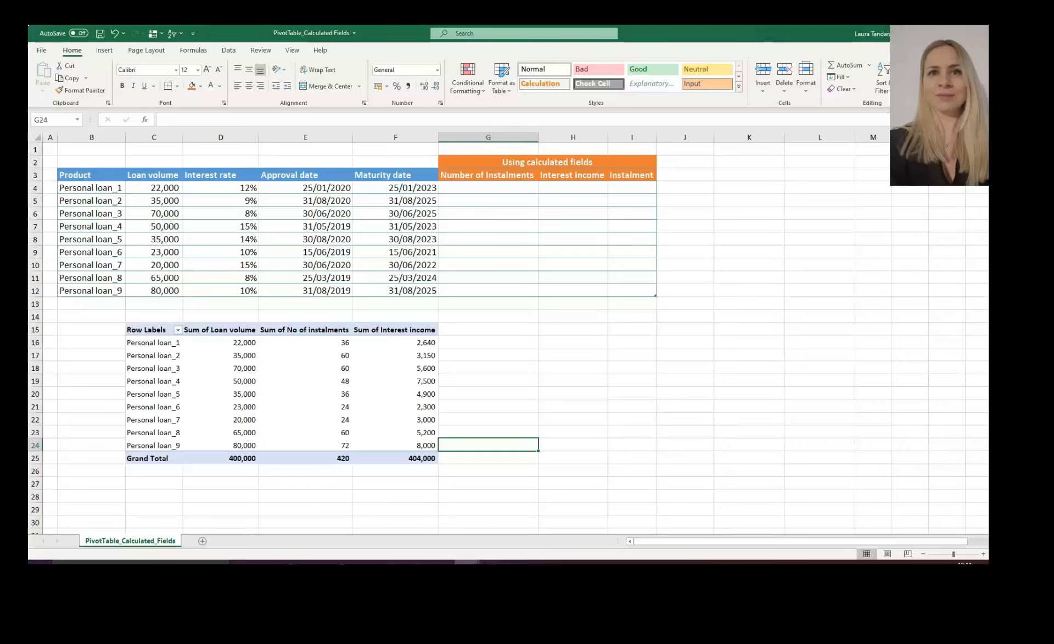
{"action": "left_click", "coordinate": [537, 430]}
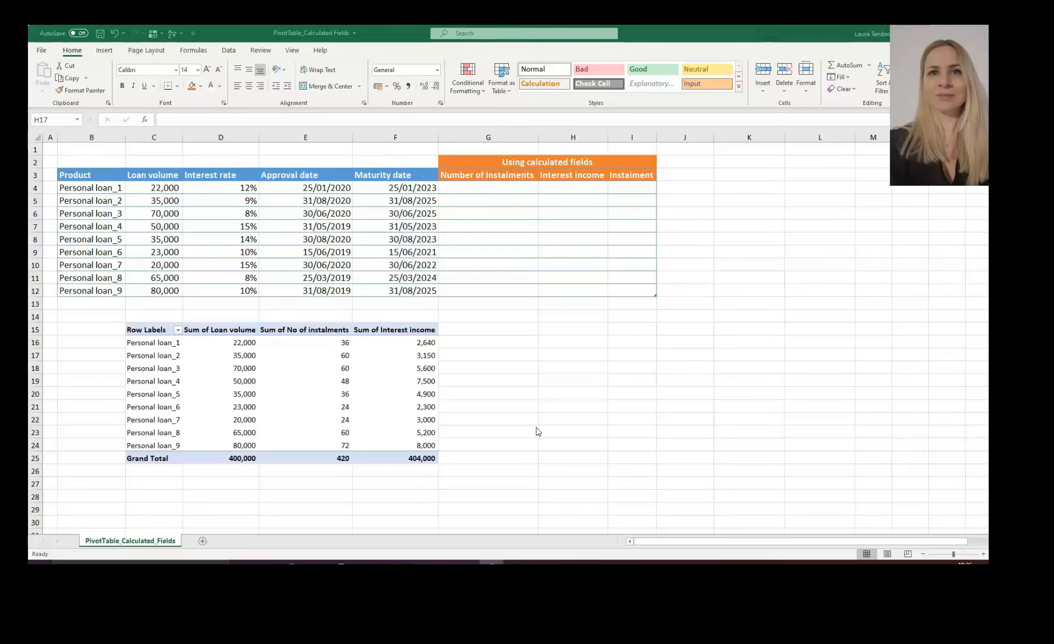
{"action": "left_click", "coordinate": [545, 373]}
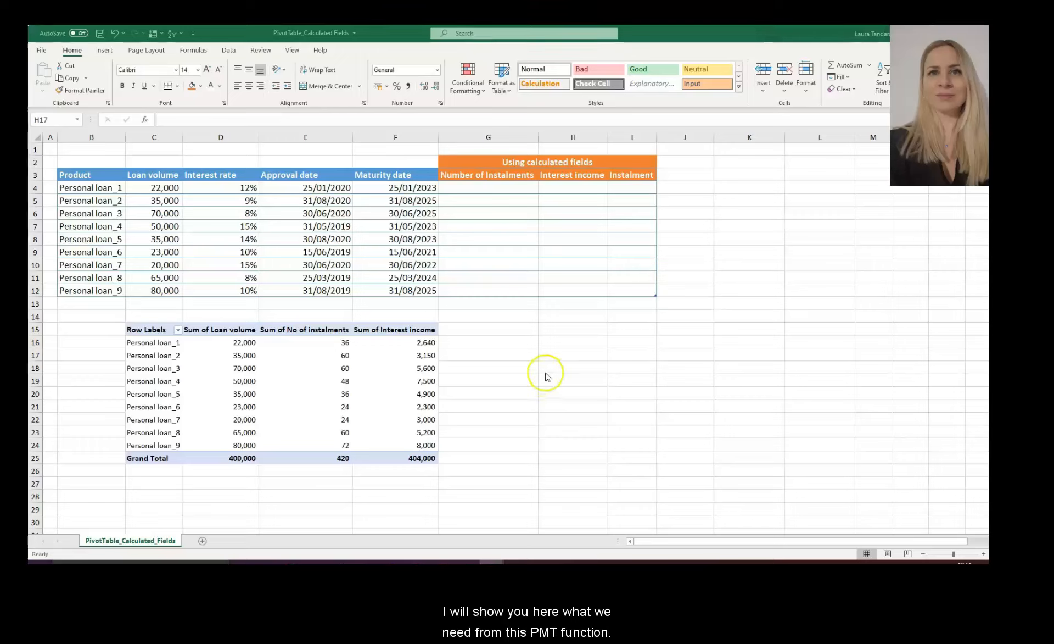
{"action": "type", "text": "=pmt"}
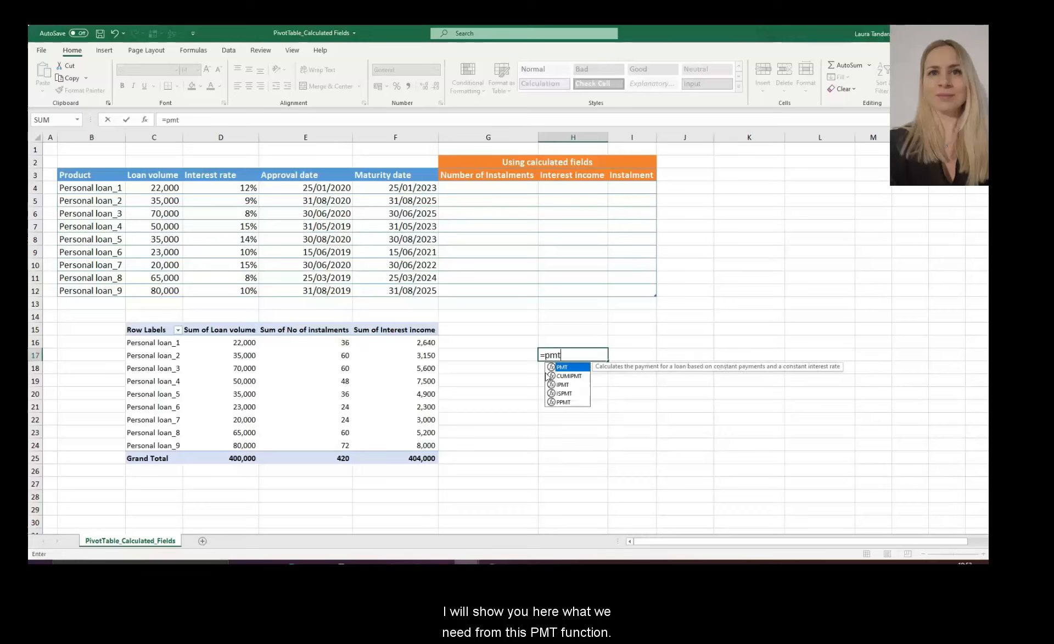
{"action": "type", "text": "("}
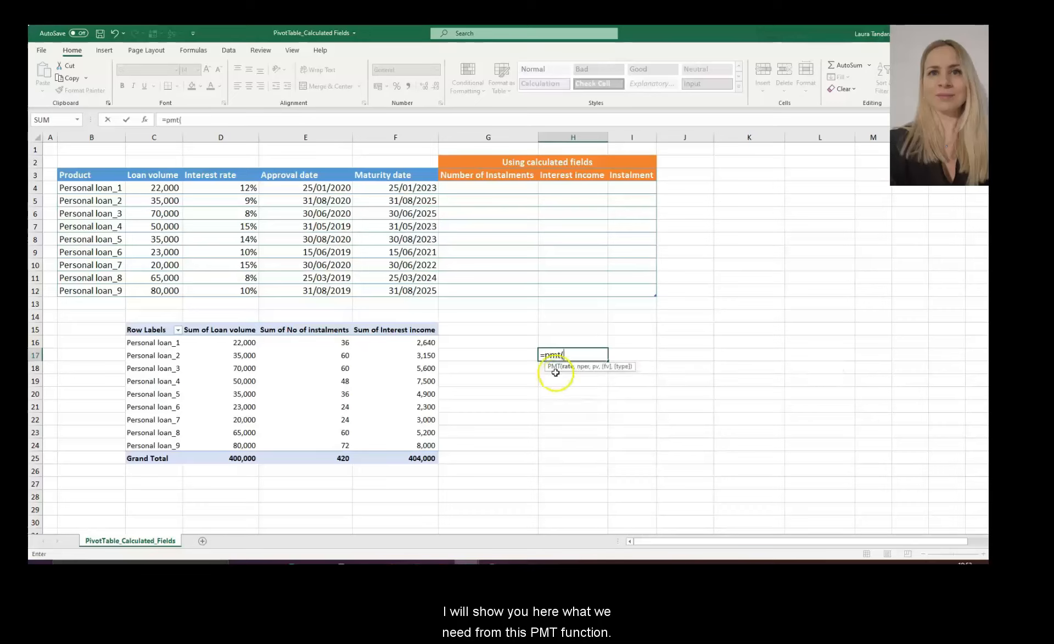
{"action": "left_click", "coordinate": [549, 368]}
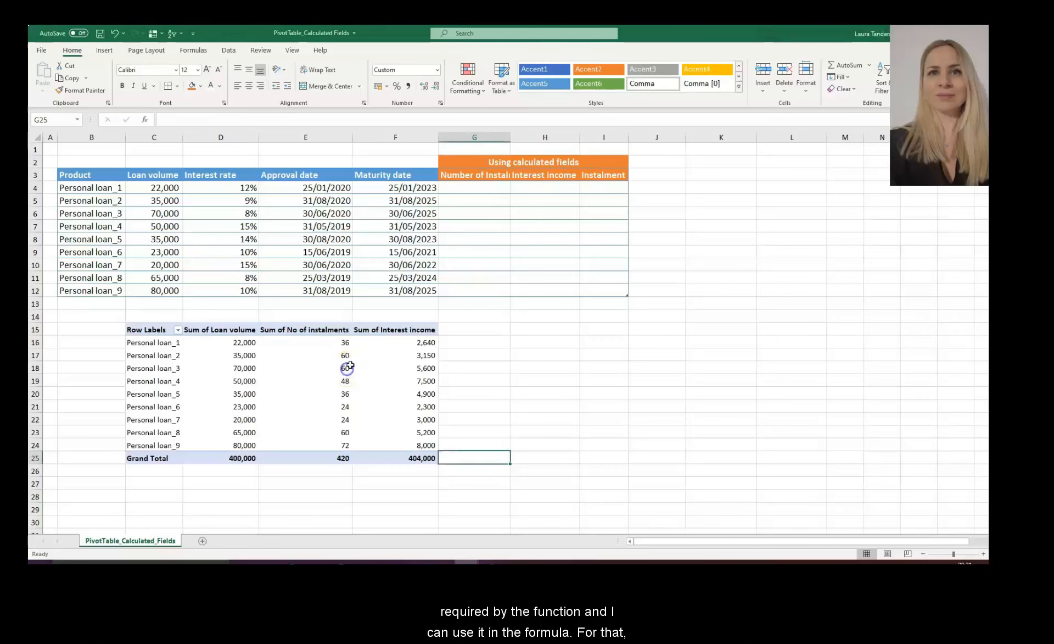
- Start a new calculated field named Instalments
{"action": "left_click", "coordinate": [362, 367]}
{"action": "left_click", "coordinate": [383, 55]}
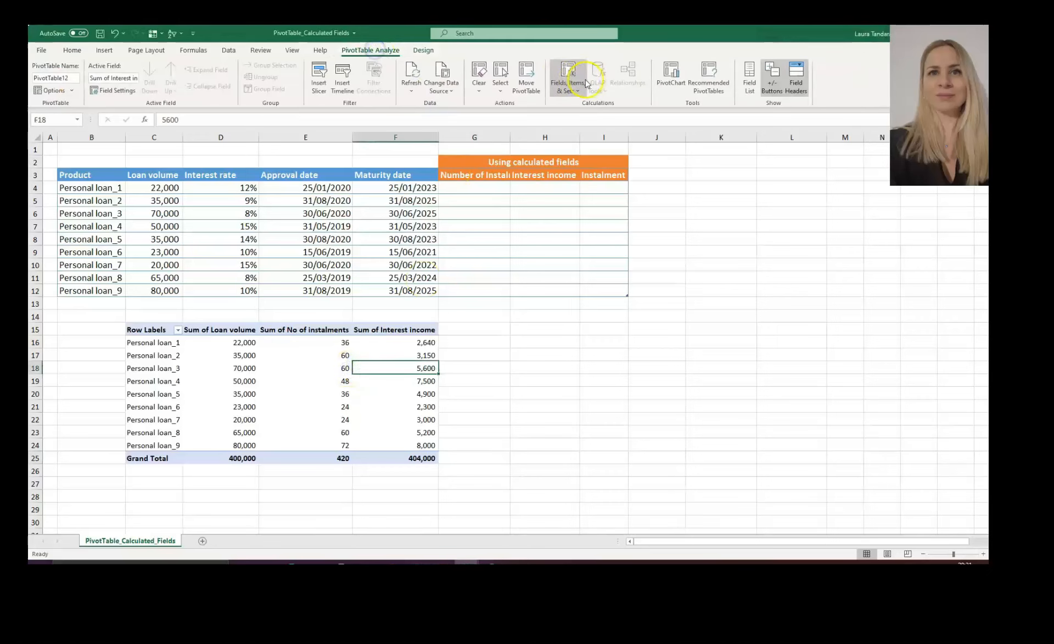
{"action": "left_click", "coordinate": [567, 83]}
{"action": "left_click", "coordinate": [607, 106]}
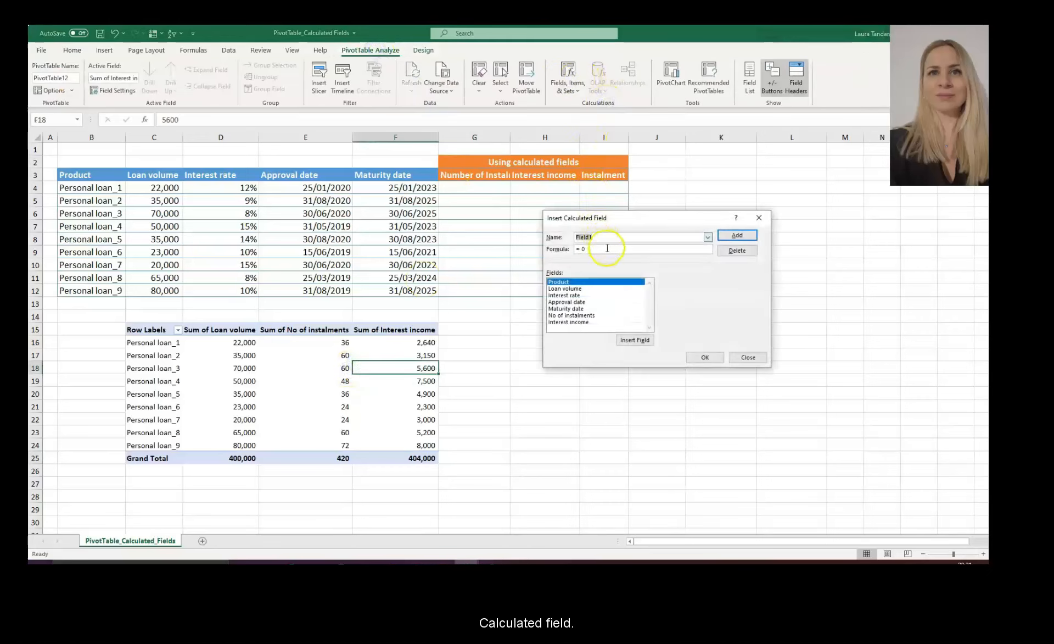
{"action": "type", "text": "Insta"}
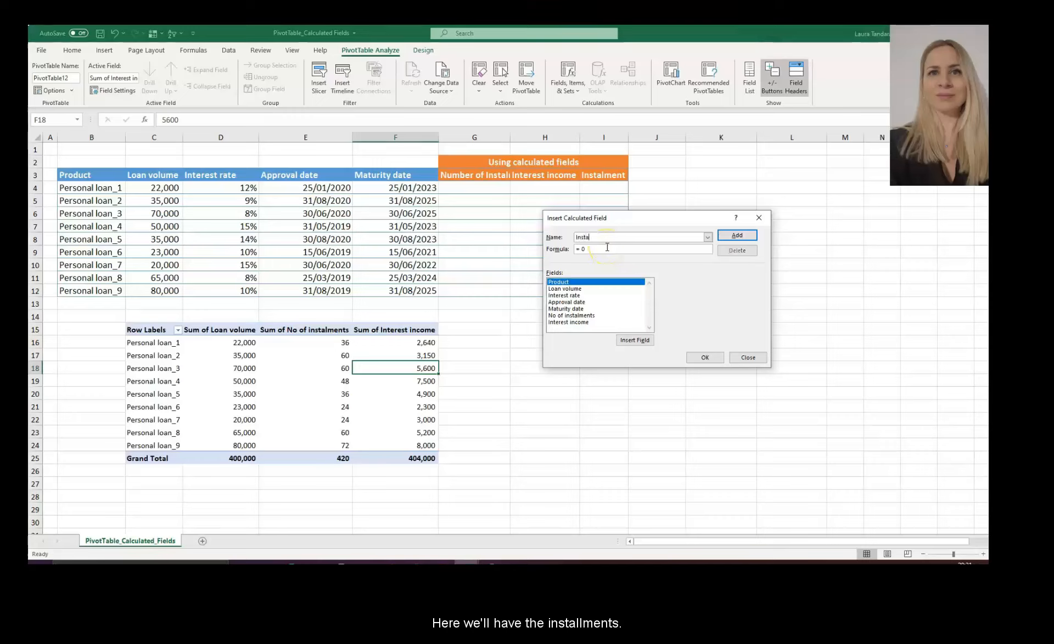
{"action": "type", "text": "lments"}
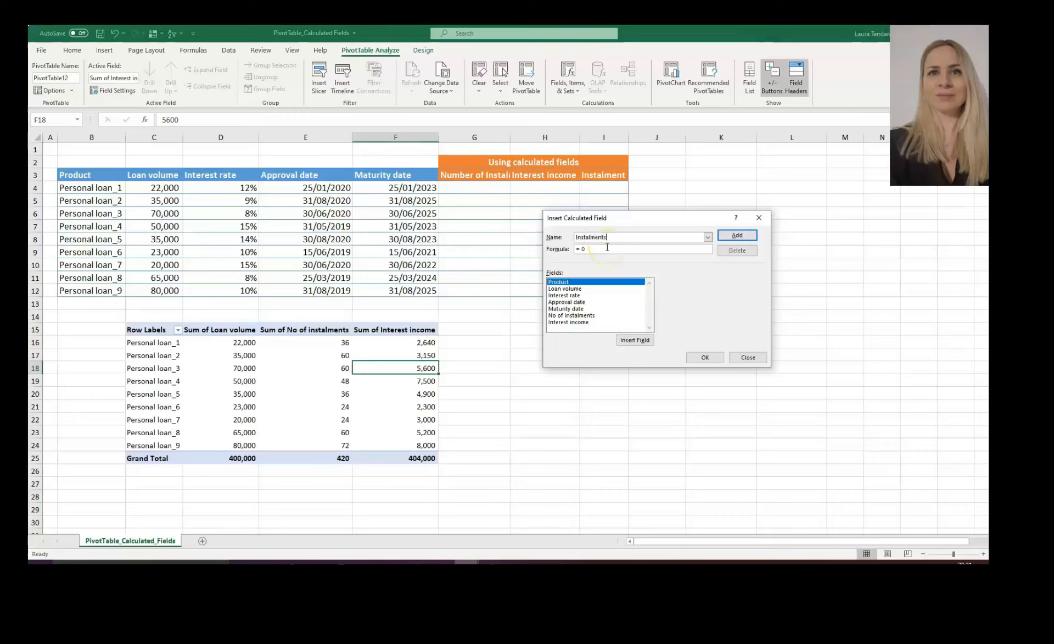
- Give Instalments the formula PMT('Interest rate'/12,'No of instalments','Loan volume') and add it
{"action": "key", "text": "BackSpace"}
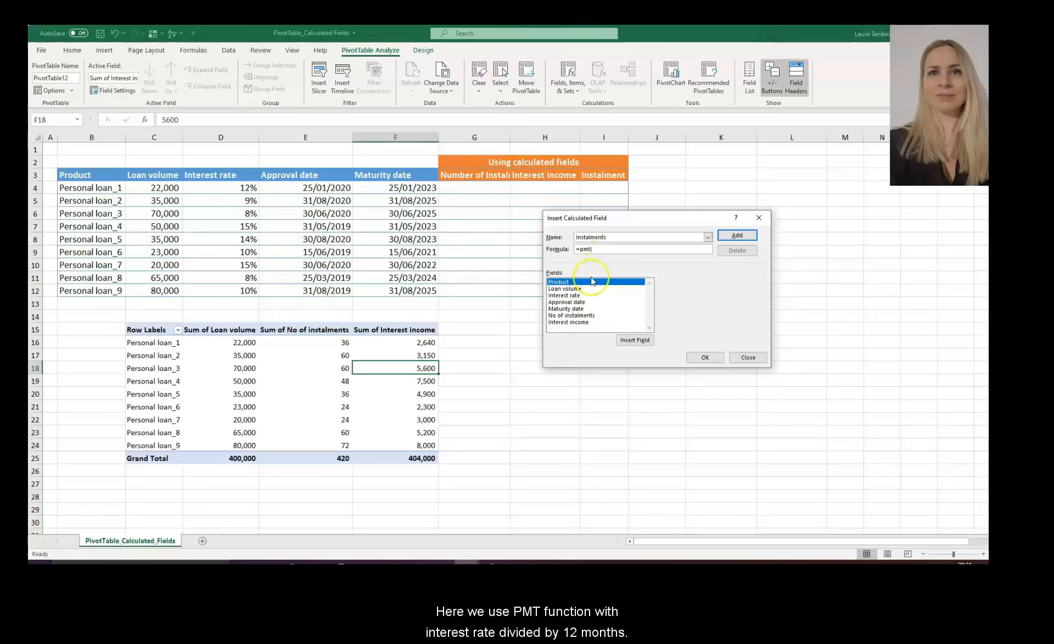
{"action": "double_click", "coordinate": [580, 297]}
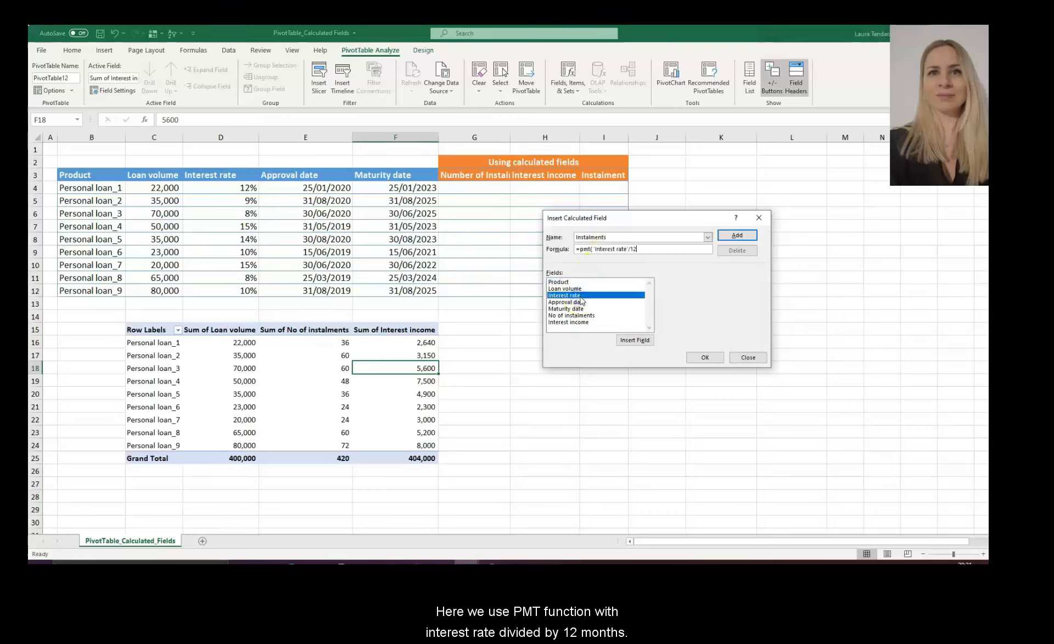
{"action": "type", "text": "/12,"}
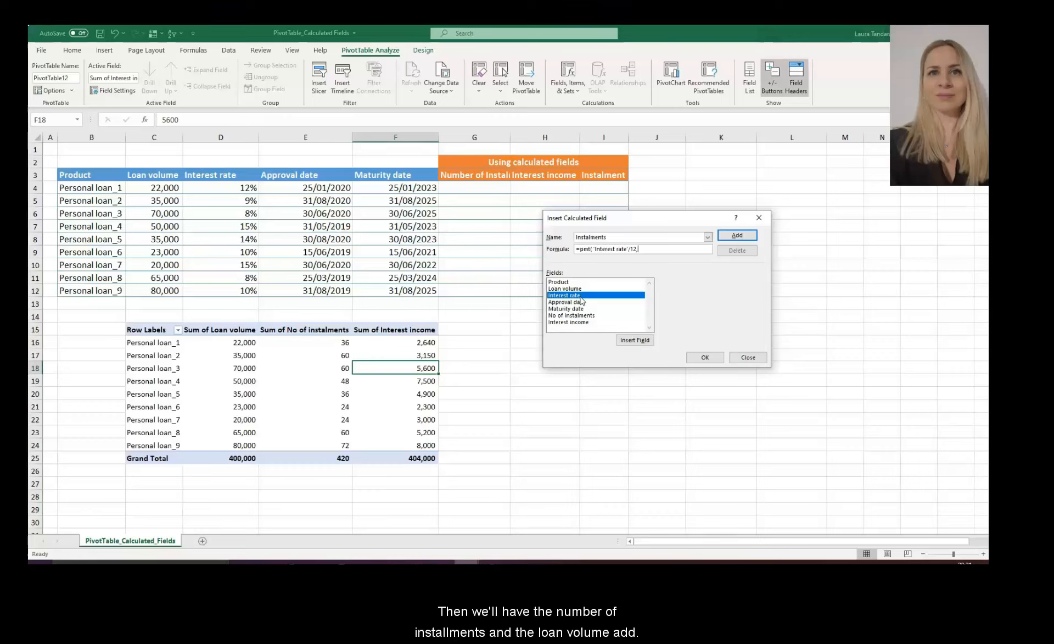
{"action": "double_click", "coordinate": [579, 316]}
{"action": "type", "text": ","}
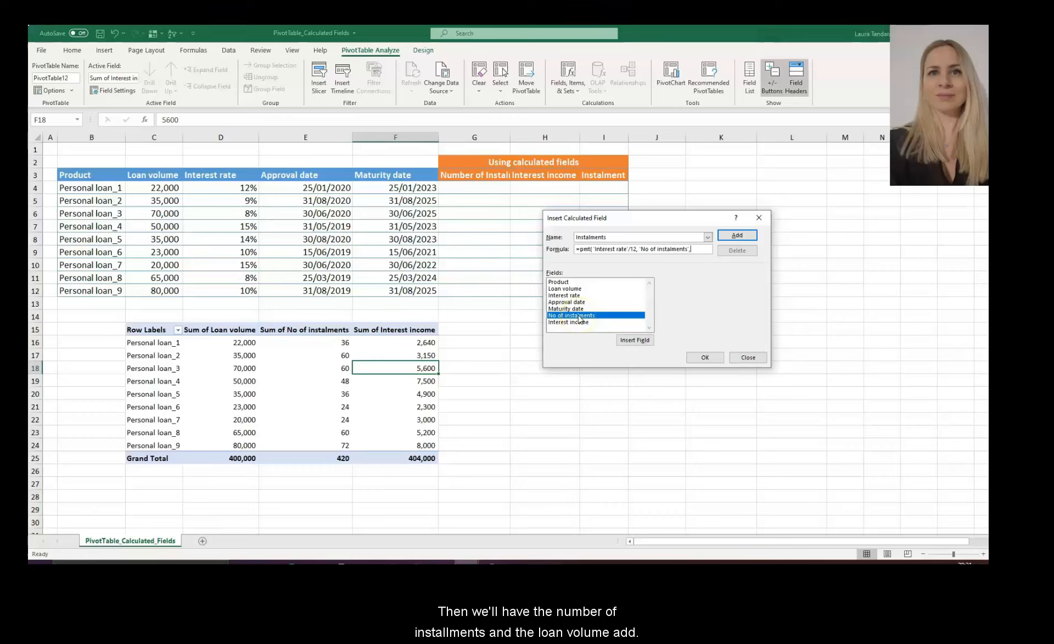
{"action": "double_click", "coordinate": [570, 288]}
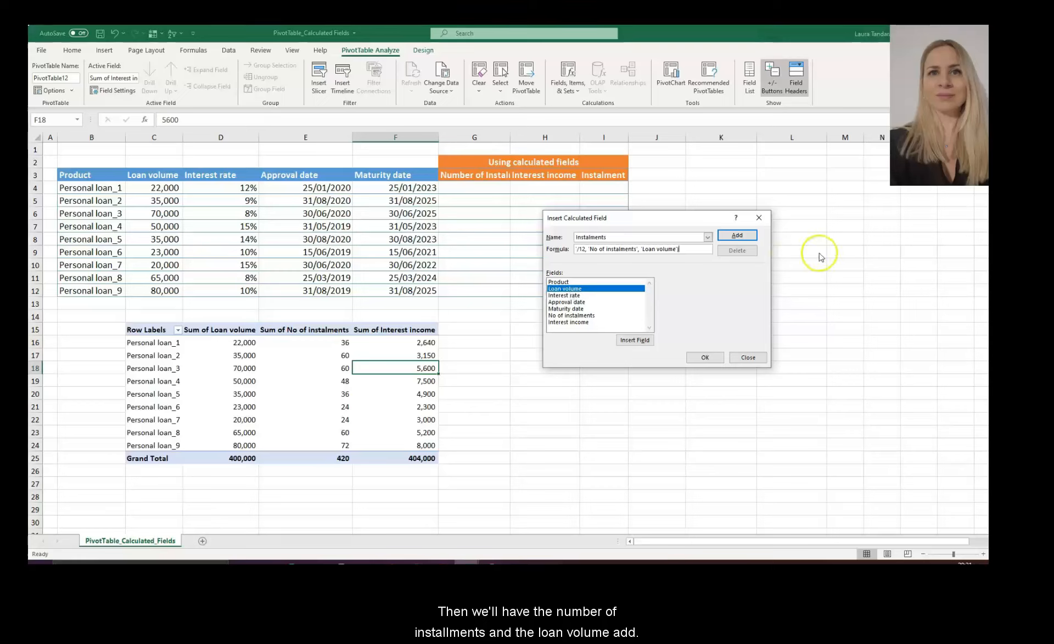
{"action": "left_click", "coordinate": [737, 236]}
{"action": "left_click", "coordinate": [703, 357]}
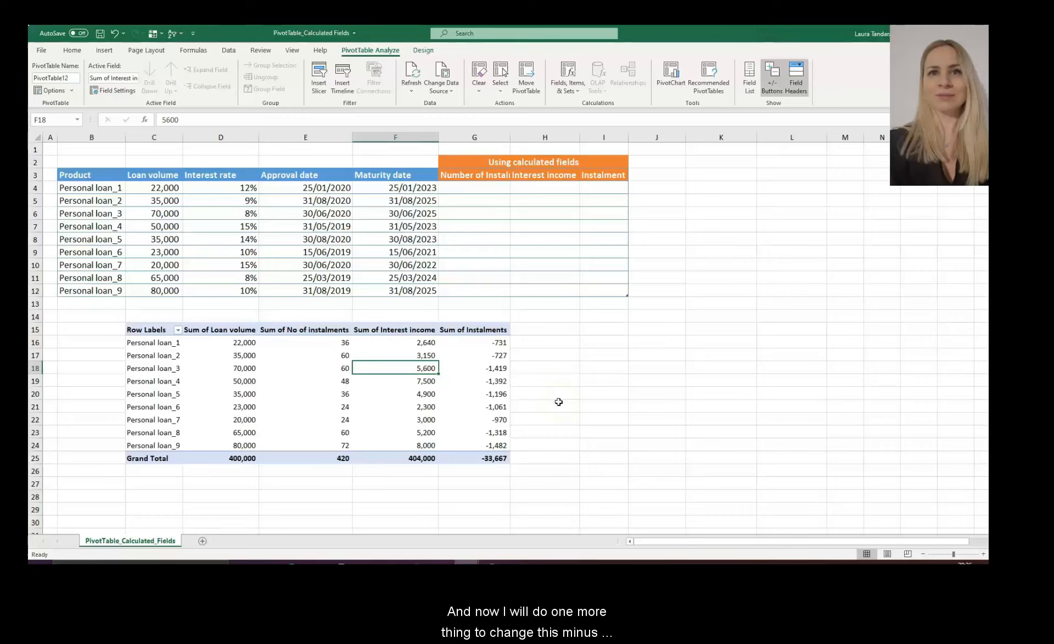
- Select the Instalments values and reopen the Instalments calculated field for editing
{"action": "left_click_drag", "start_coordinate": [499, 342], "coordinate": [498, 443]}
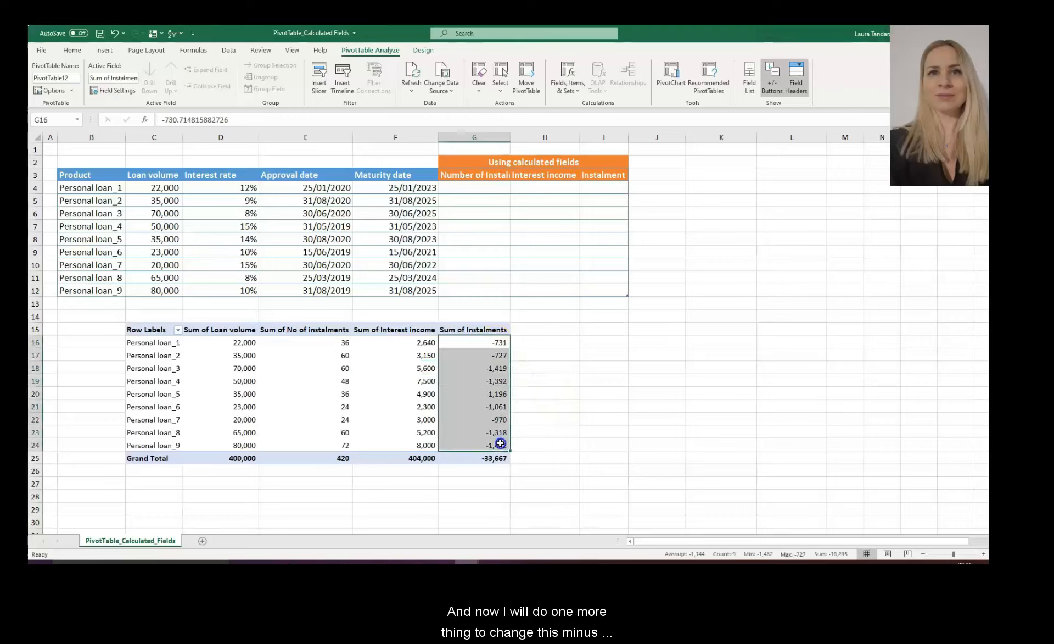
{"action": "left_click", "coordinate": [486, 347]}
{"action": "left_click", "coordinate": [566, 86]}
{"action": "left_click", "coordinate": [582, 104]}
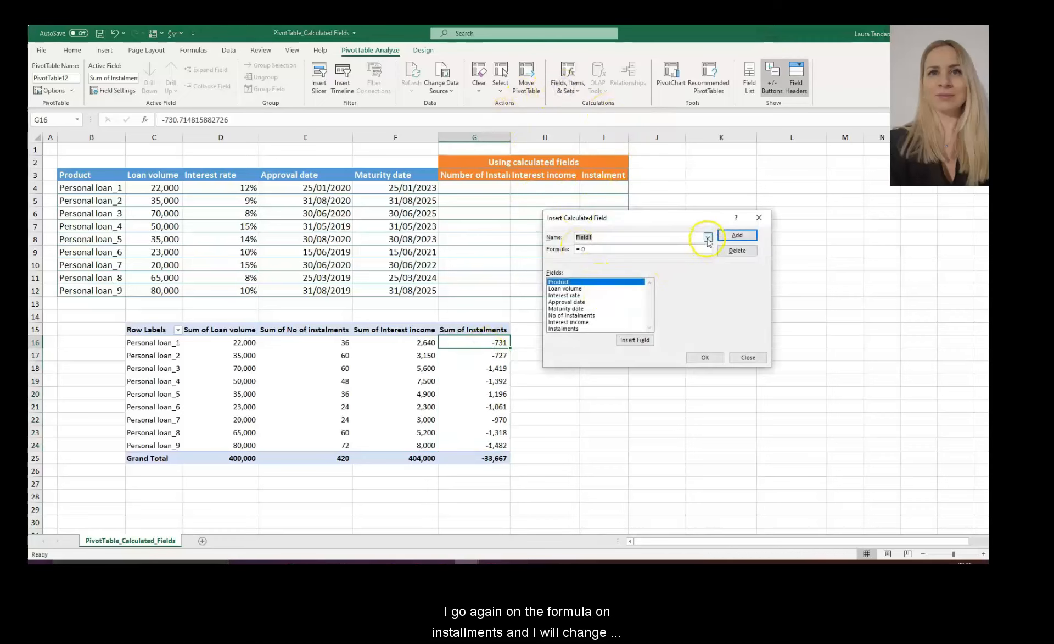
{"action": "left_click", "coordinate": [708, 237]}
{"action": "left_click", "coordinate": [648, 256]}
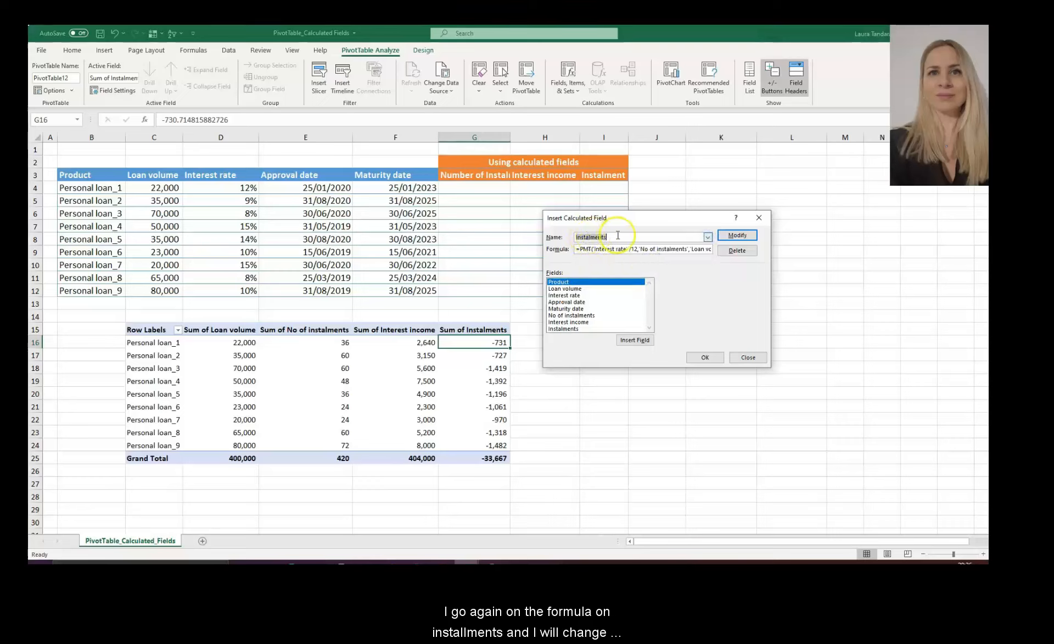
- Negate 'Loan volume' in the formula so instalments become positive, like 731
{"action": "left_click", "coordinate": [657, 250]}
{"action": "key", "text": "Right"}
{"action": "key", "text": "Right"}
{"action": "key", "text": "Right"}
{"action": "key", "text": "Right"}
{"action": "key", "text": "Right"}
{"action": "key", "text": "Right"}
{"action": "key", "text": "Right"}
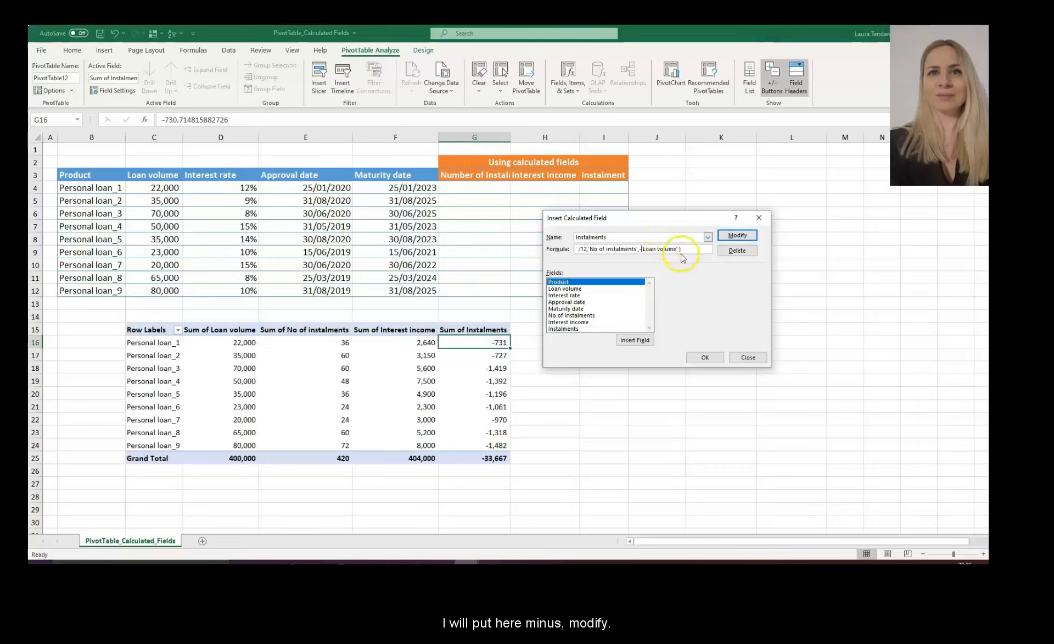
{"action": "left_click", "coordinate": [736, 237]}
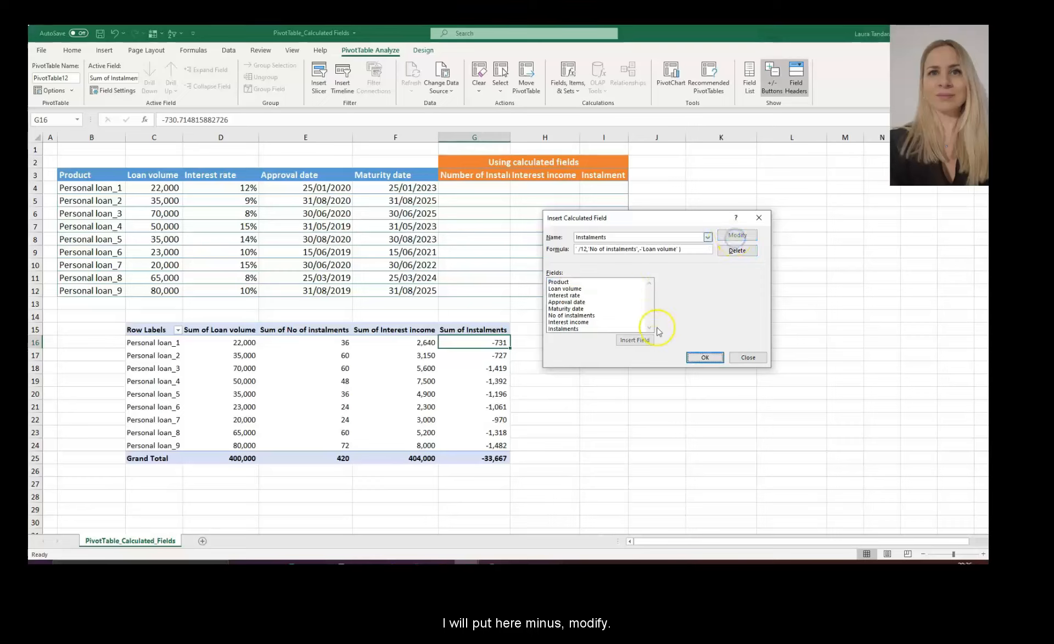
{"action": "left_click", "coordinate": [698, 357]}
{"action": "left_click", "coordinate": [474, 390]}
{"action": "left_click_drag", "start_coordinate": [483, 339], "coordinate": [484, 439]}
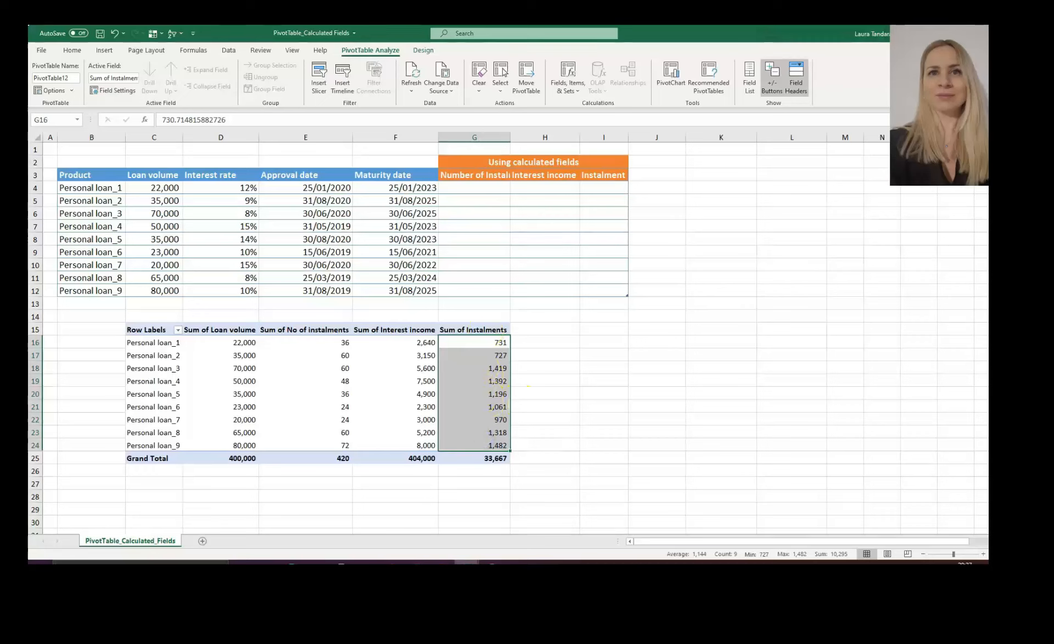
{"action": "left_click", "coordinate": [523, 471]}
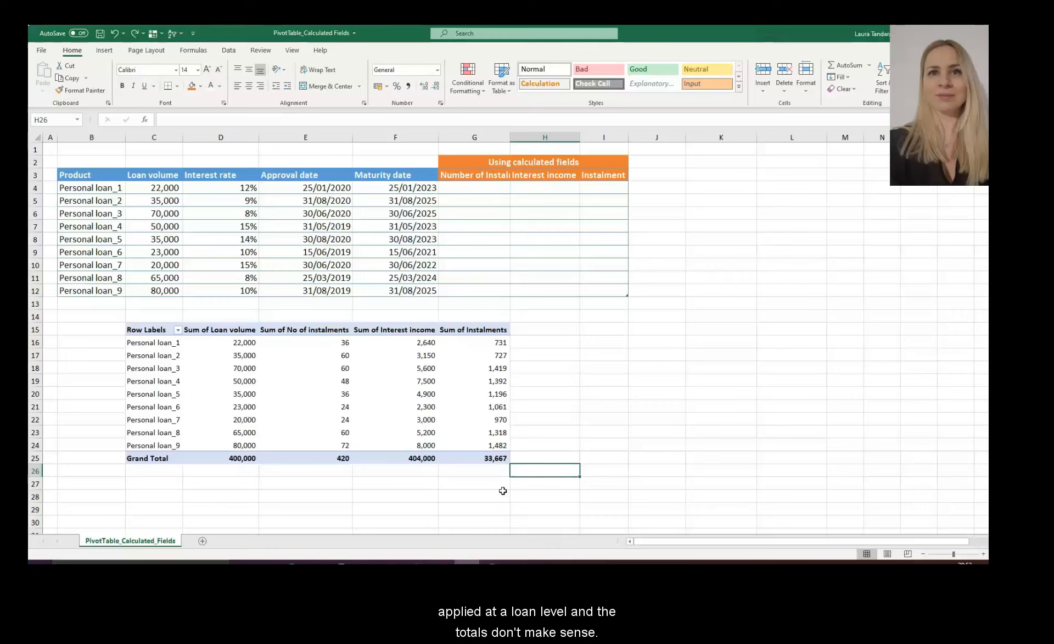
- Turn grand totals off for rows and columns so the PivotTable ends at Personal loan_9
{"action": "left_click", "coordinate": [420, 380]}
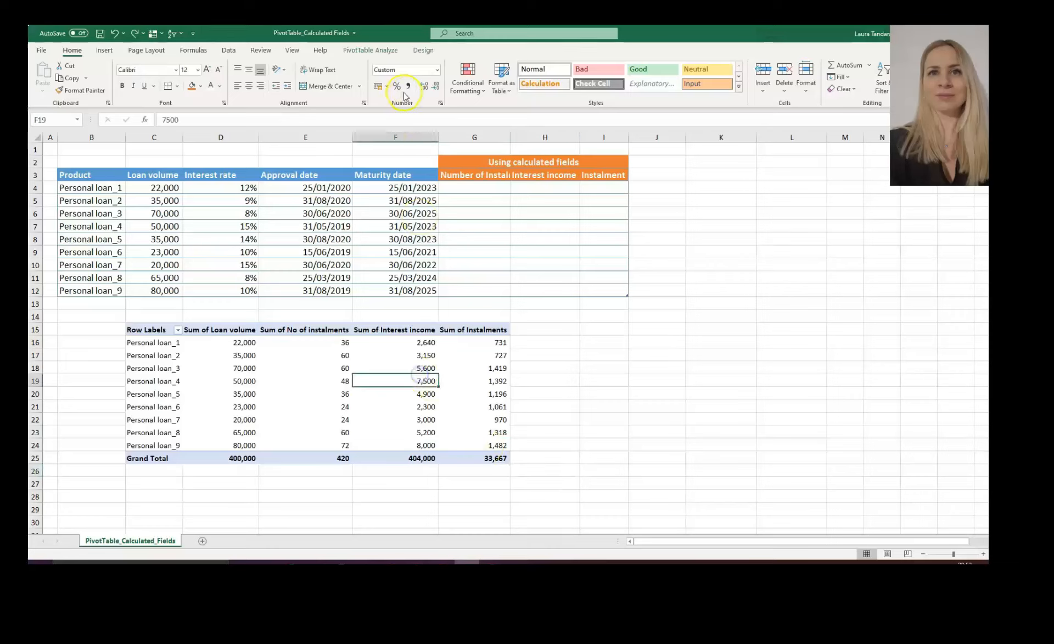
{"action": "left_click", "coordinate": [418, 51]}
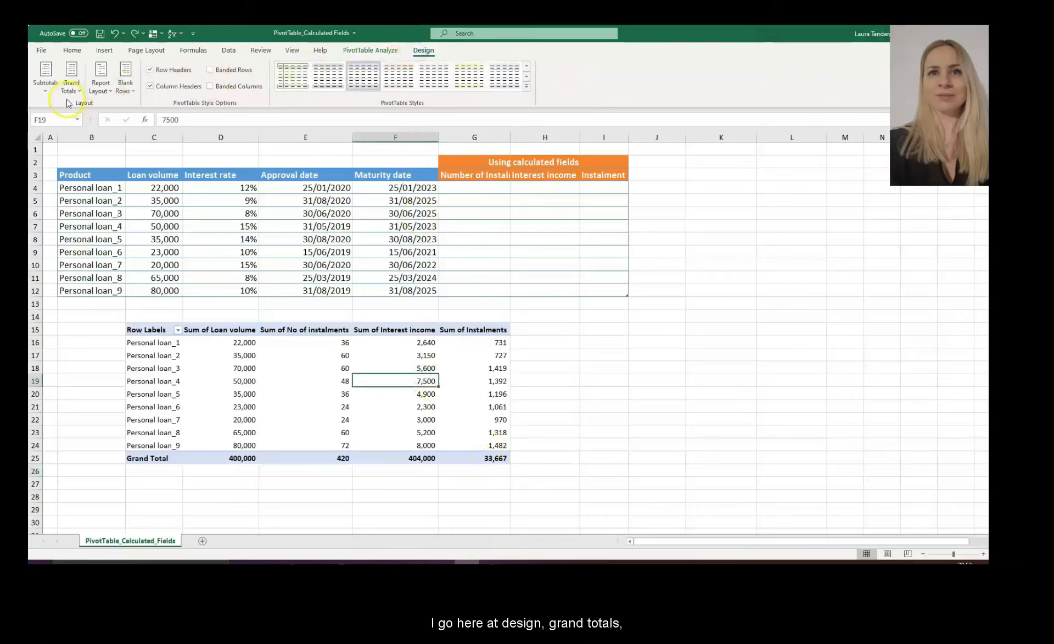
{"action": "left_click", "coordinate": [74, 87]}
{"action": "left_click", "coordinate": [95, 113]}
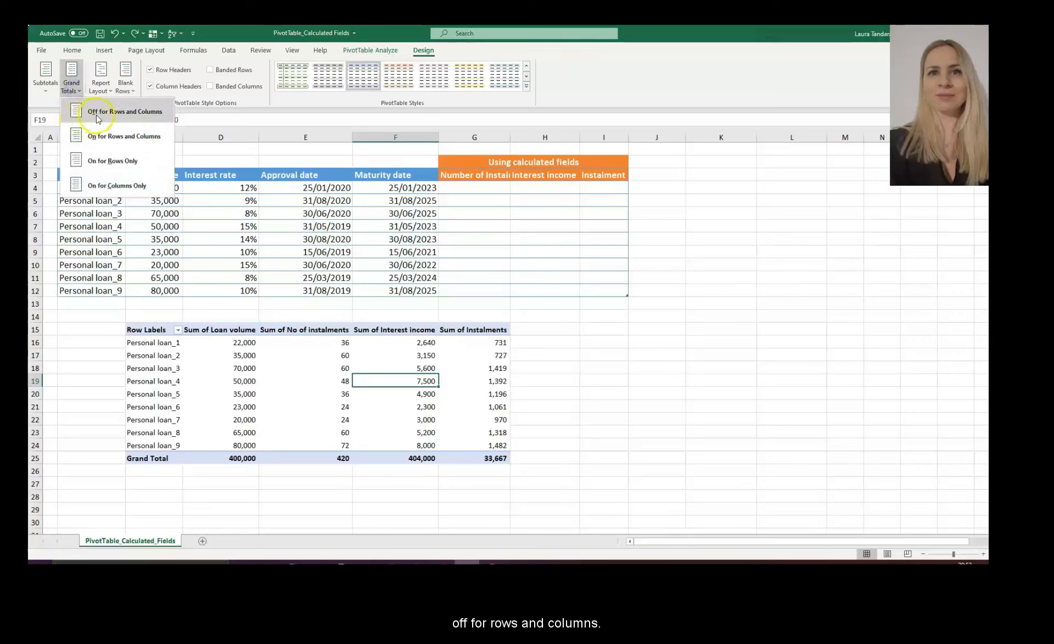
{"action": "left_click", "coordinate": [531, 442]}
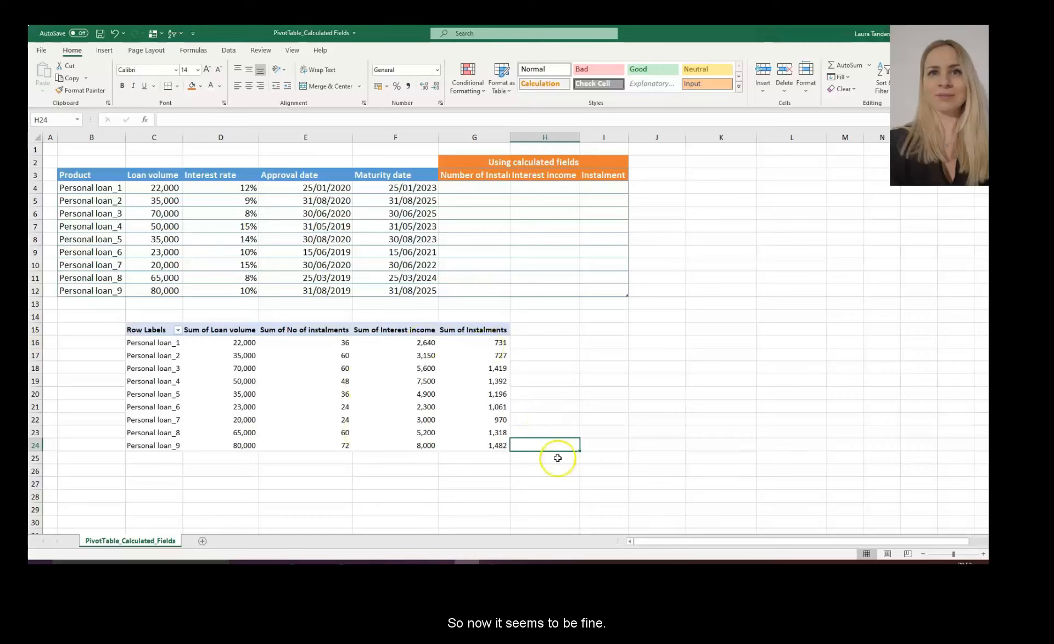
{"action": "left_click", "coordinate": [560, 432]}
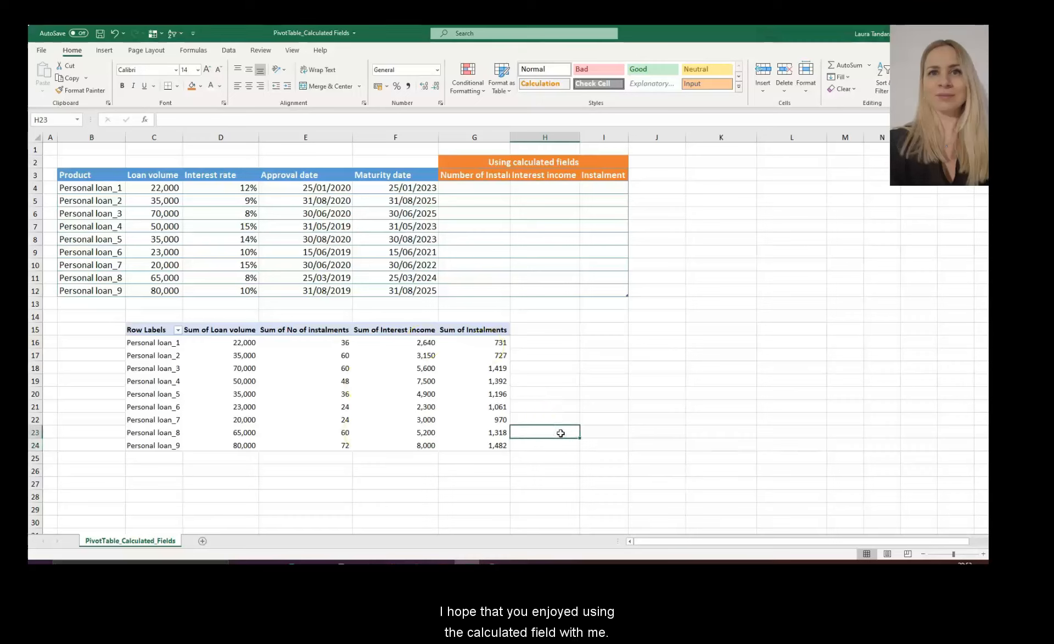